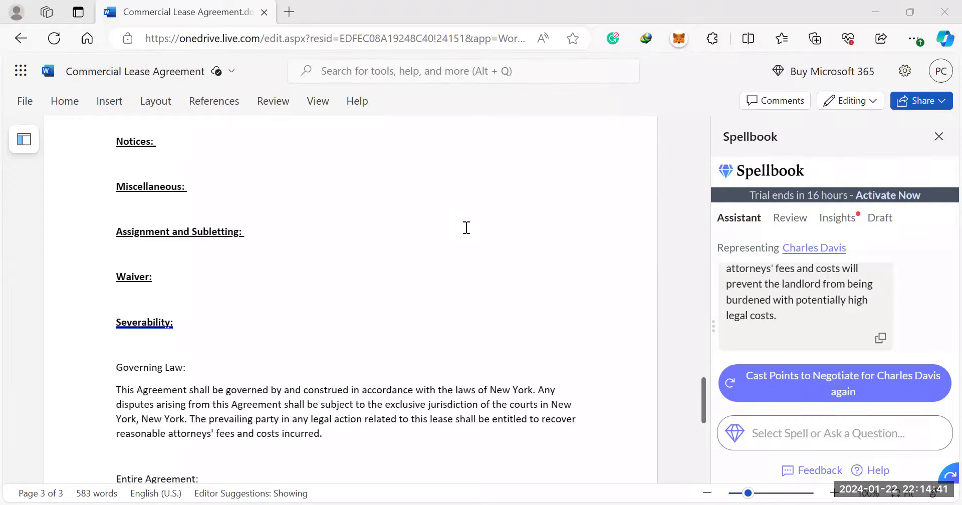
Scroll up to the end of page 2 so the lease's empty section headings show.
scroll(466, 227, up, 3)
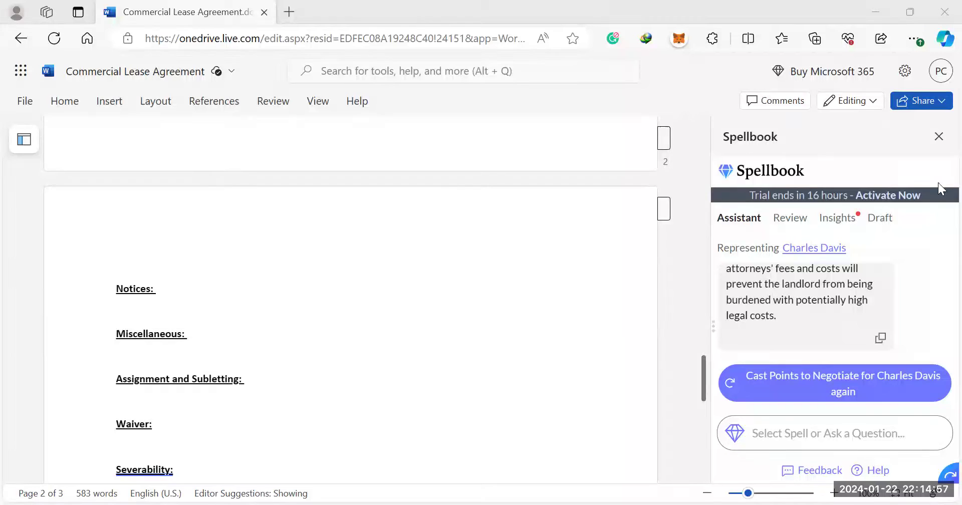
Browse Spellbook's spell list, bring the lease's title page into view, and pick Autocomplete.
click(784, 431)
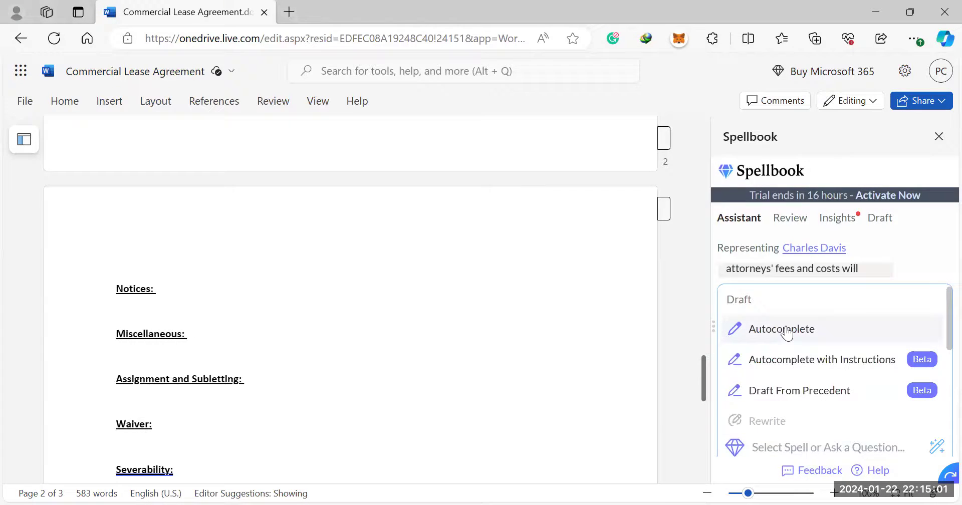
scroll(792, 344, down, 3)
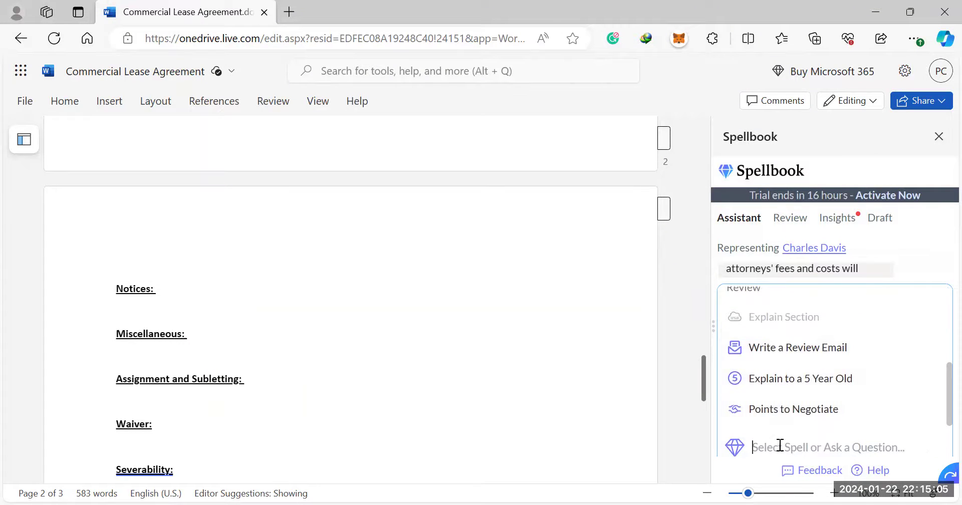
scroll(763, 445, up, 3)
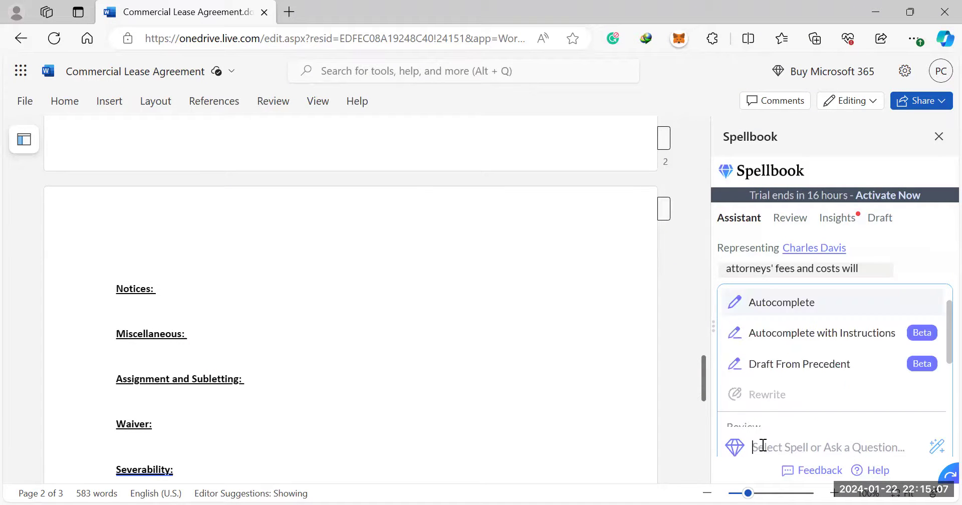
scroll(791, 327, down, 3)
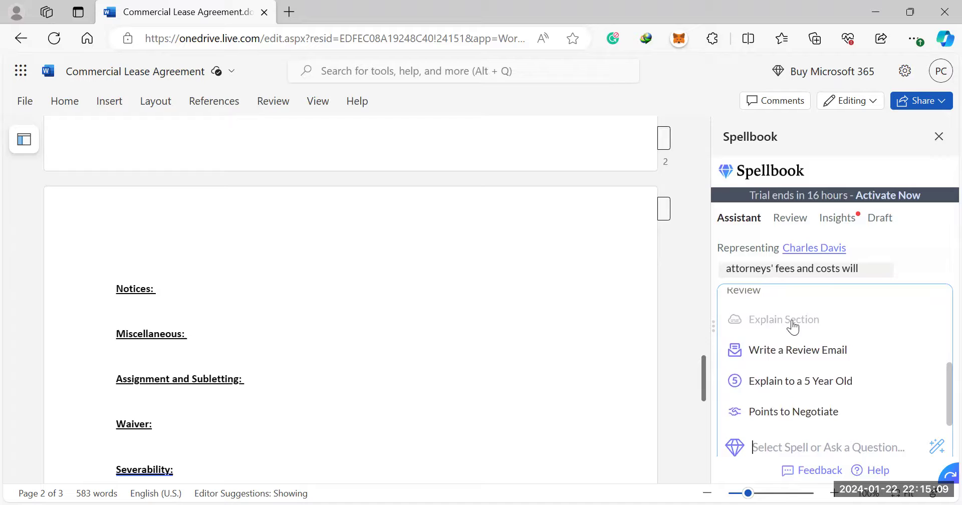
scroll(791, 325, up, 3)
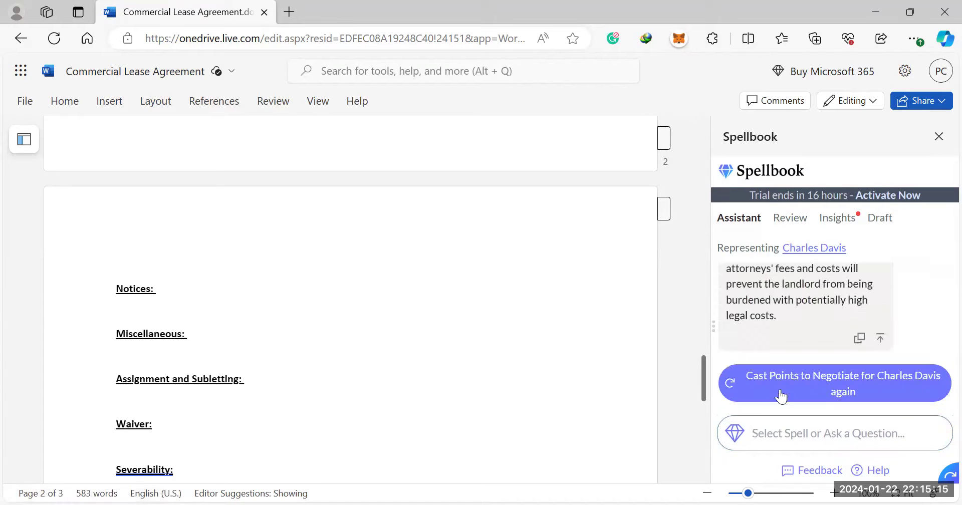
click(776, 435)
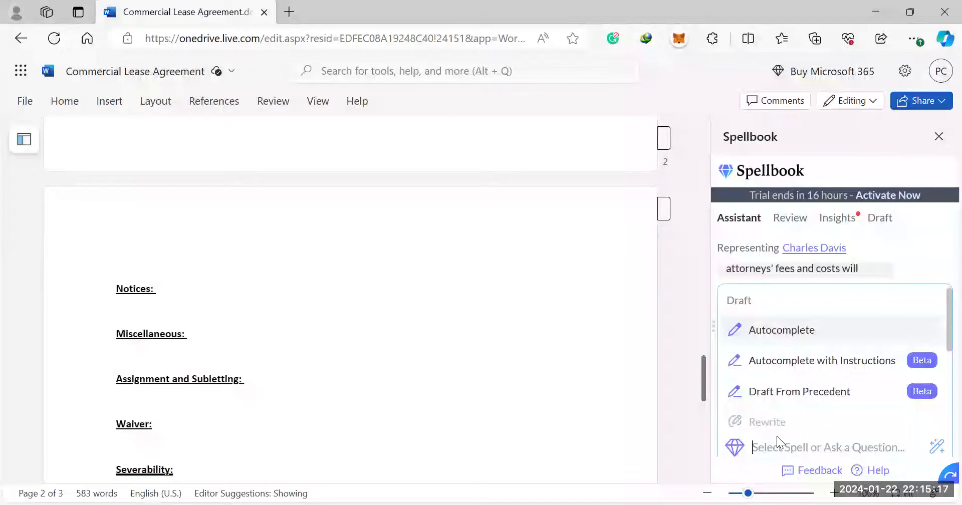
scroll(440, 192, up, 20)
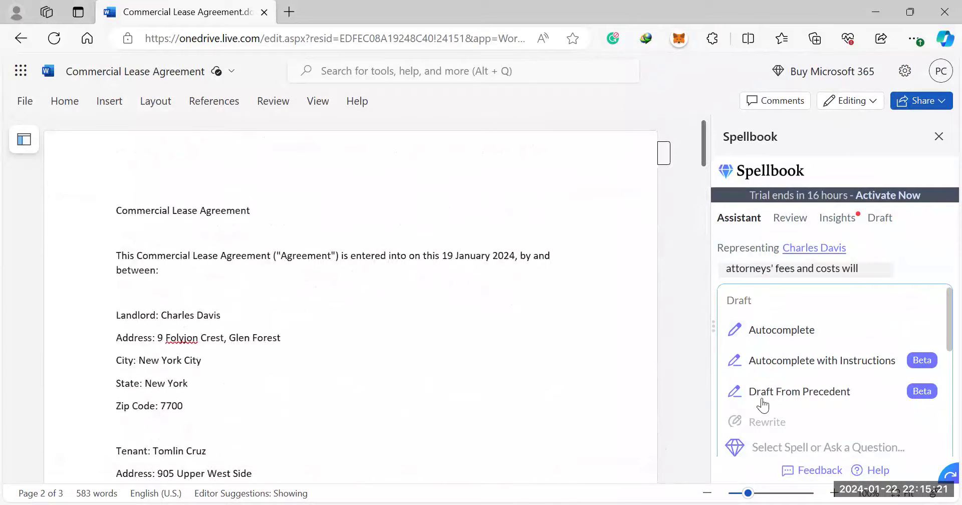
click(785, 447)
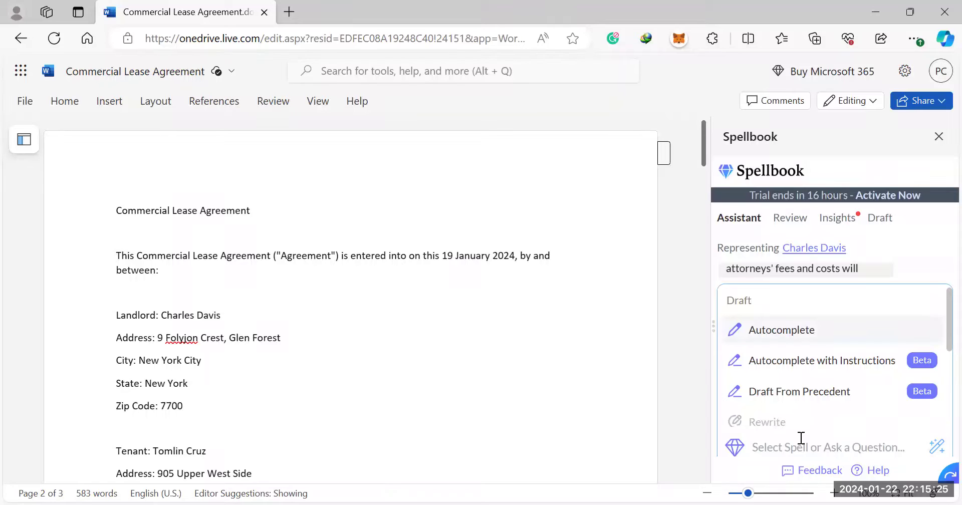
Ask Spellbook what the contractual responsibilities of the landlord are and review its answer.
text(What jur)
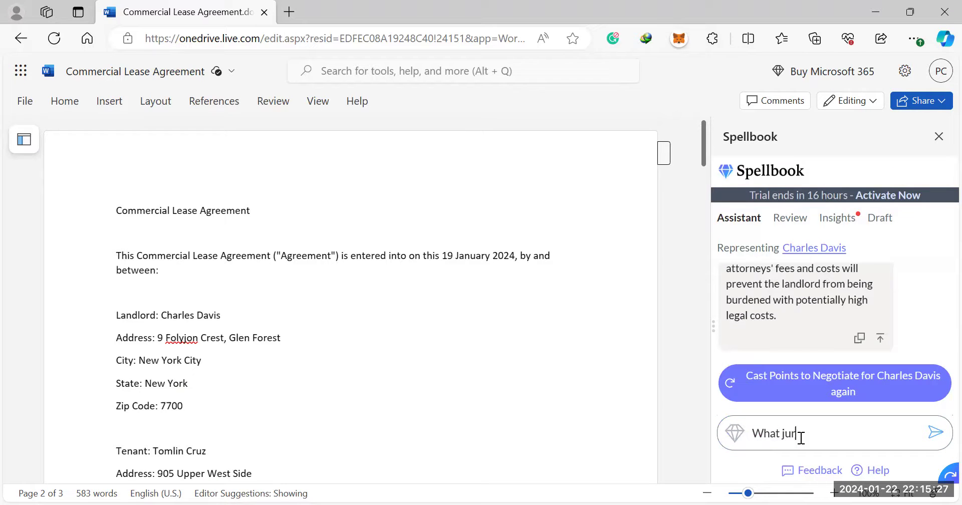
text(isdiction)
key(BackSpace)
key(BackSpace)
key(BackSpace)
key(BackSpace)
key(BackSpace)
key(BackSpace)
key(BackSpace)
key(BackSpace)
key(BackSpace)
key(BackSpace)
key(BackSpace)
key(BackSpace)
key(BackSpace)
key(BackSpace)
key(BackSpace)
key(BackSpace)
key(BackSpace)
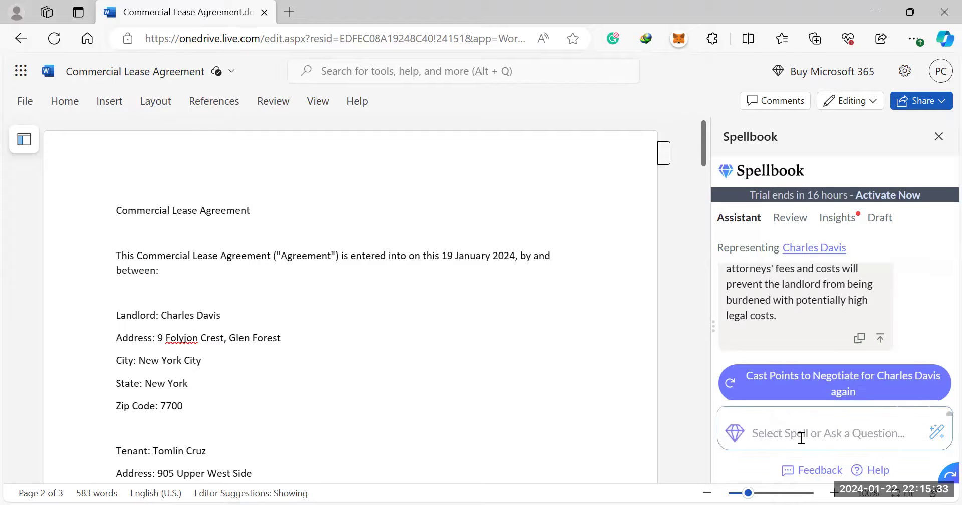
text(What a)
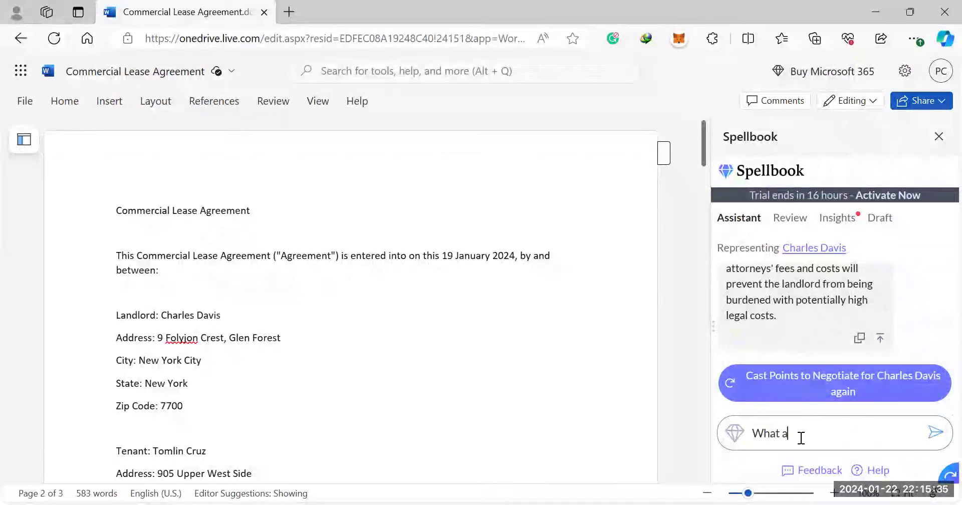
text(re the contracutu)
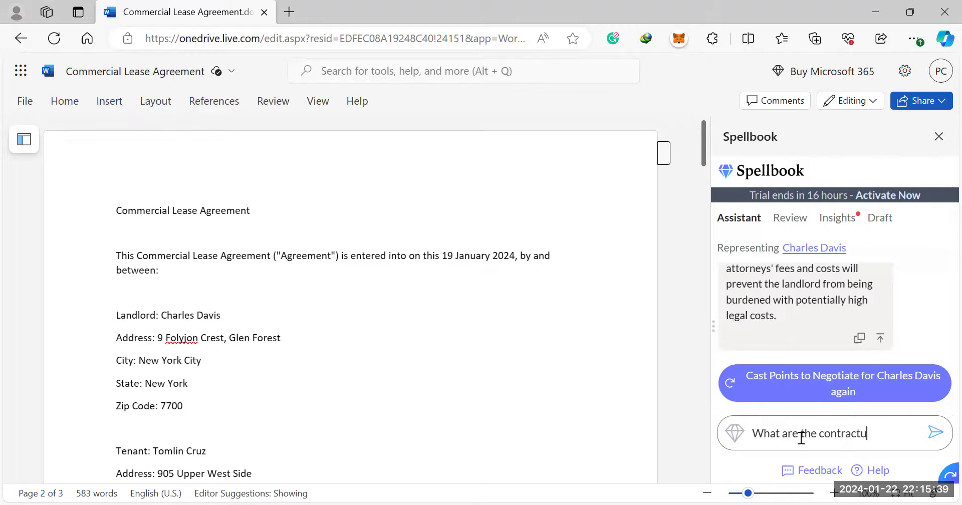
text(al responsibil)
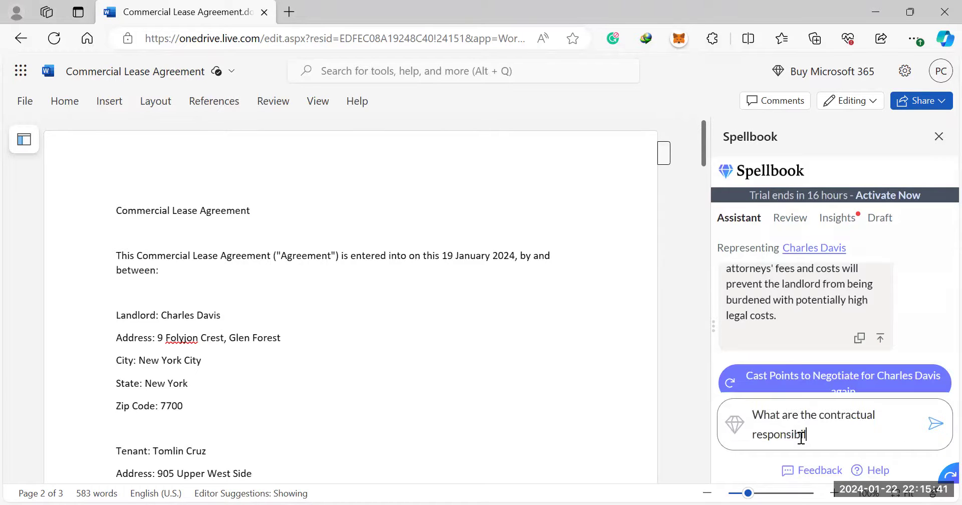
text(ities of the landor)
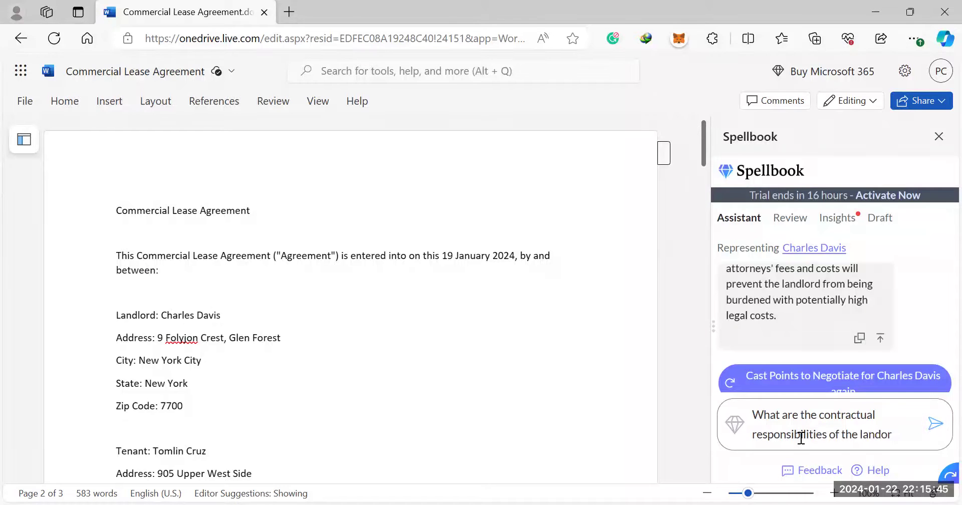
text(d?)
key(Return)
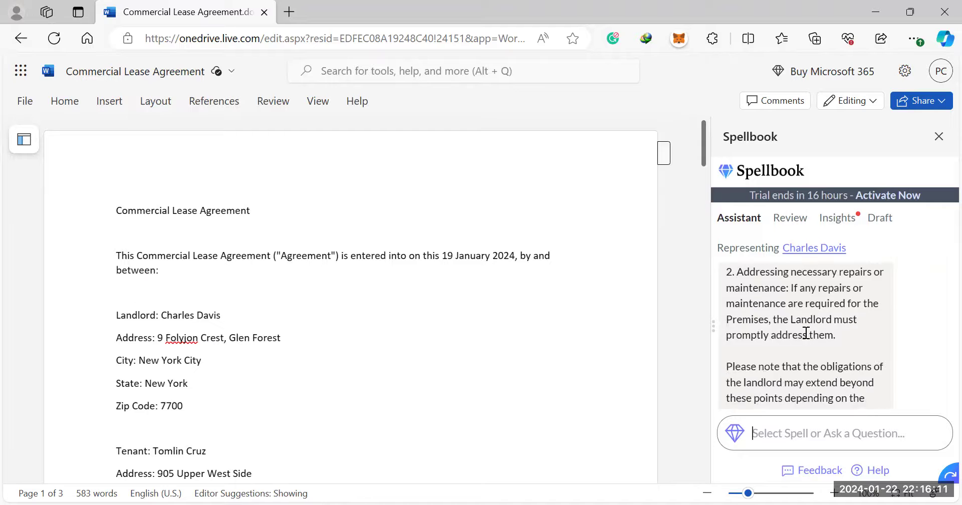
scroll(806, 334, up, 3)
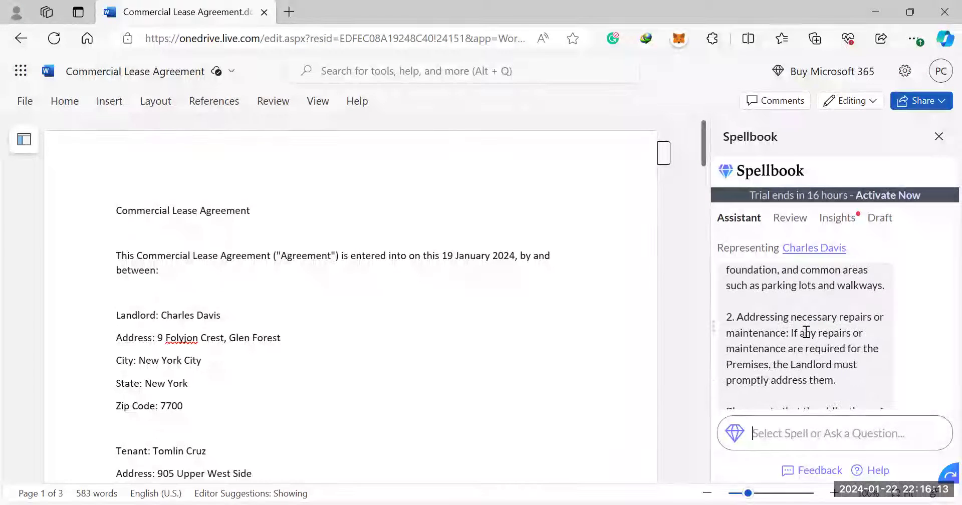
scroll(806, 333, up, 2)
Ask Spellbook to convert its landlord-responsibilities answer into an email to the landlord.
click(823, 432)
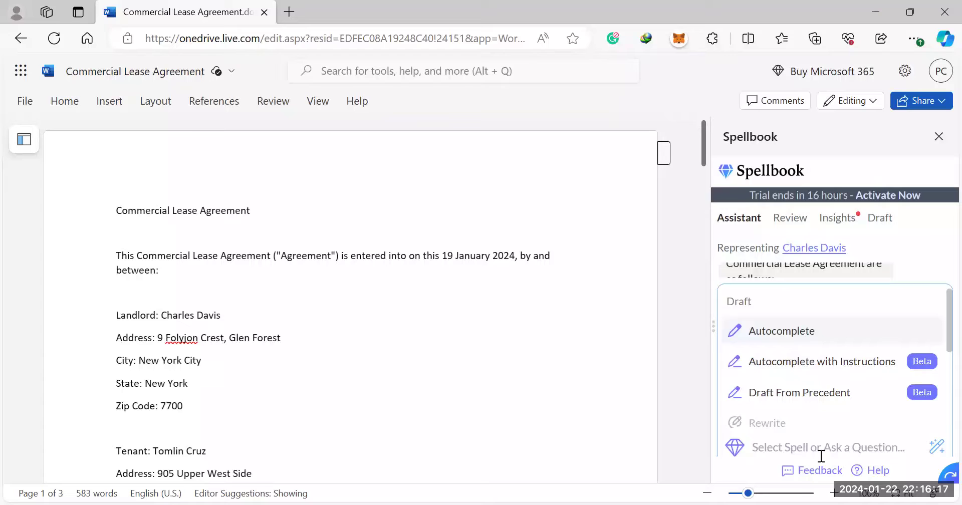
text(Can you )
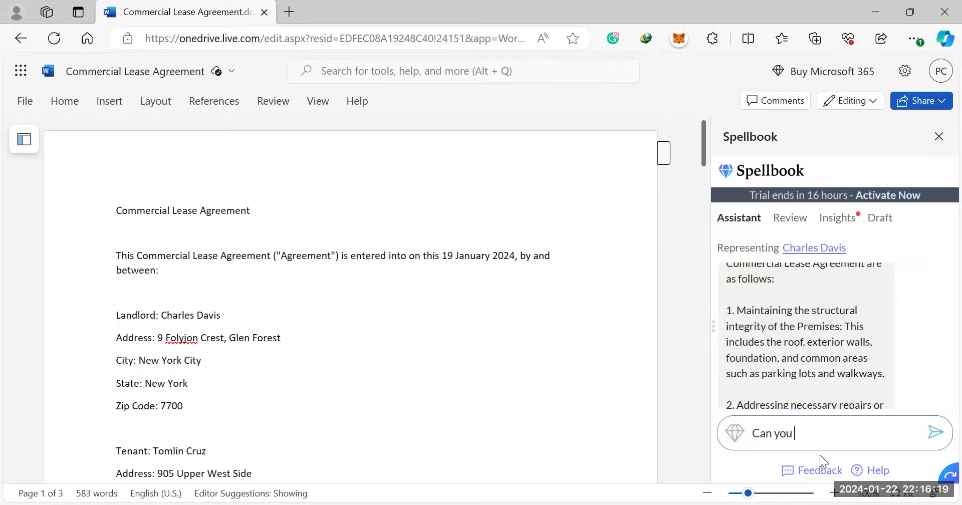
text(convert this into an em)
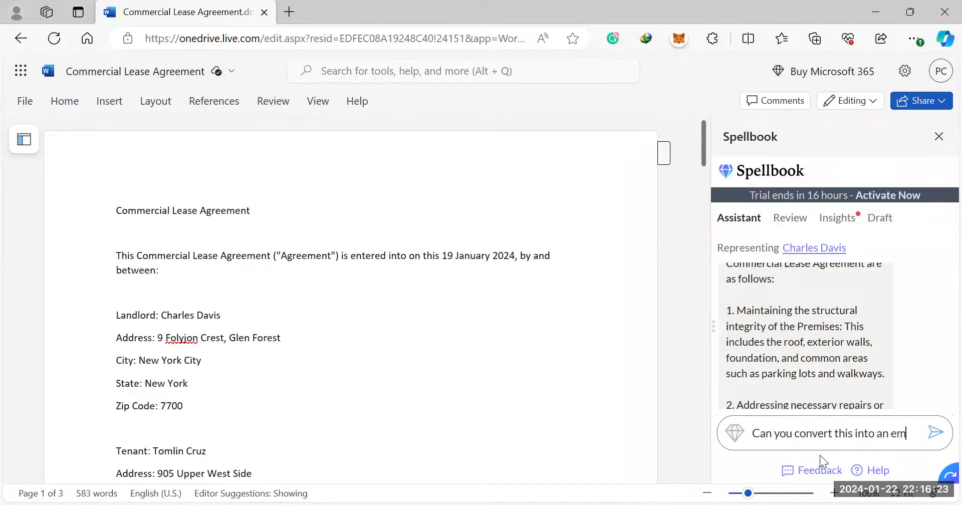
text(ail to the )
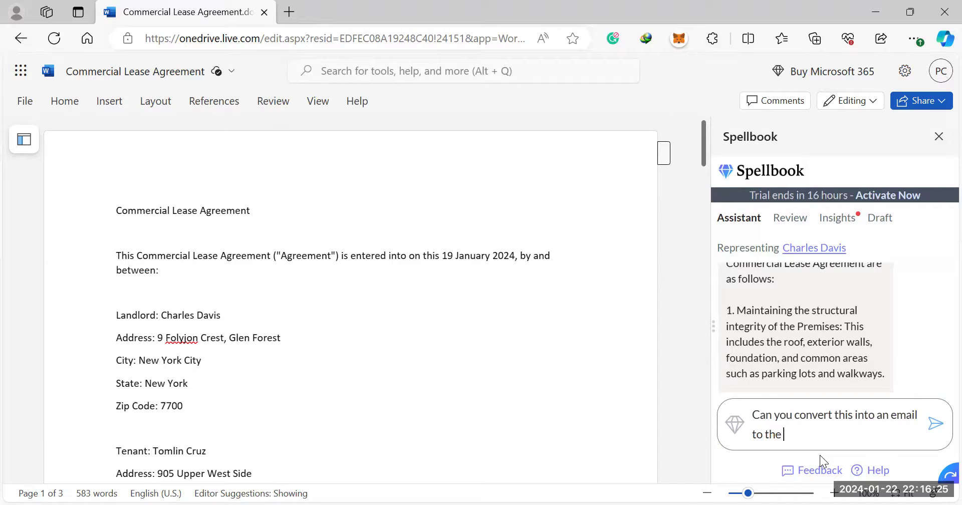
text(landlord?)
key(Return)
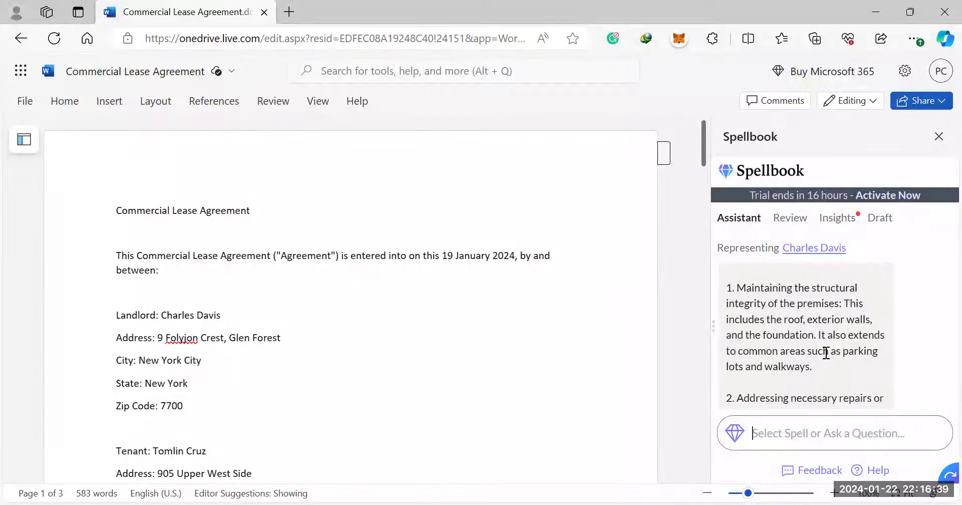
Reopen Spellbook's spell list and browse the Draft and Review spells.
click(817, 432)
scroll(822, 390, down, 2)
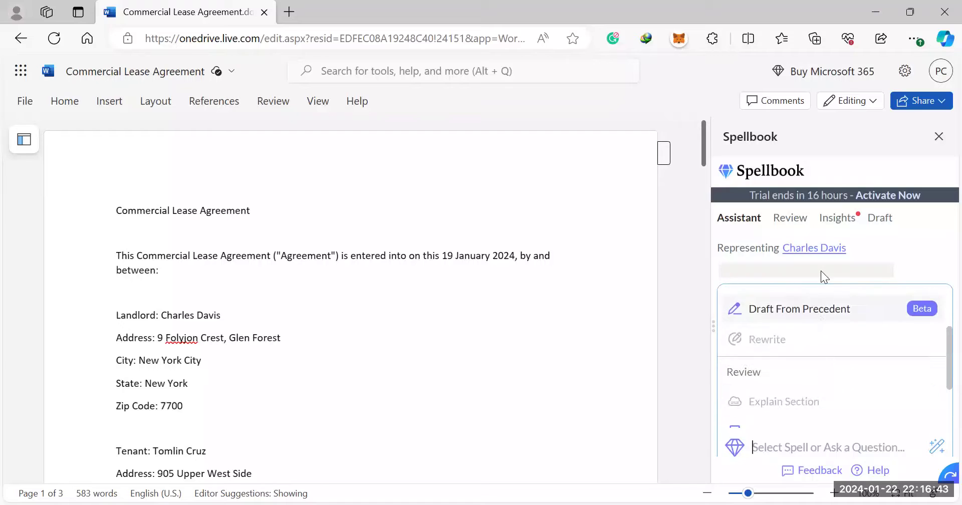
scroll(800, 399, down, 2)
scroll(819, 311, up, 3)
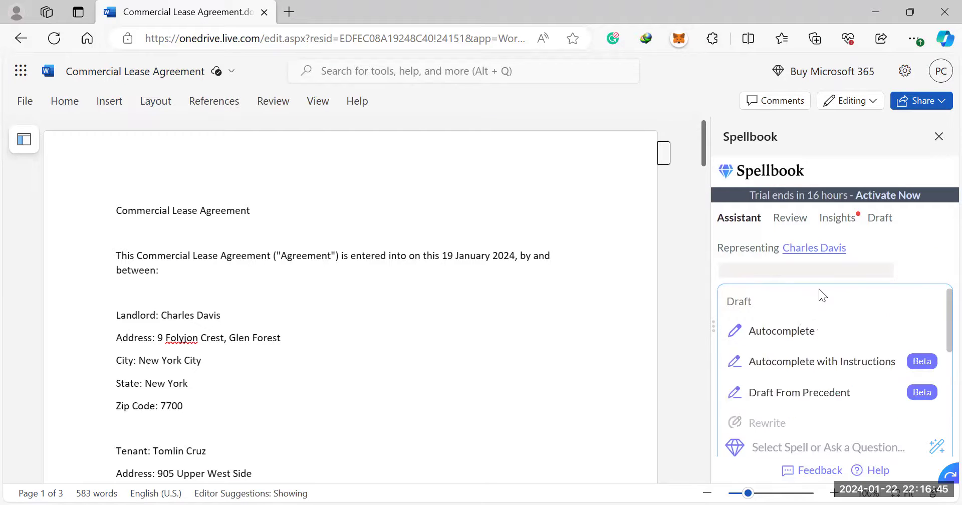
scroll(811, 396, down, 1)
scroll(814, 365, down, 2)
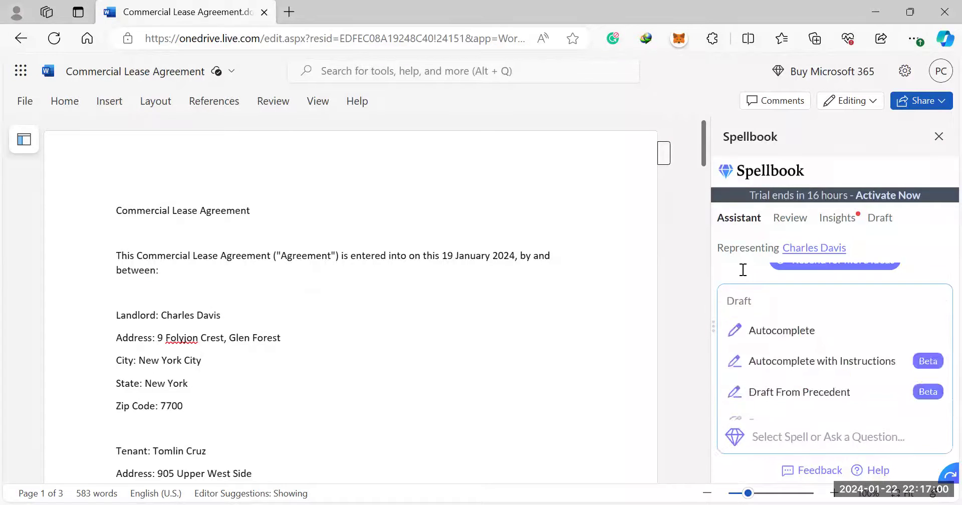
Place the cursor after the Default and Termination heading and run Spellbook's Autocomplete spell.
scroll(238, 227, down, 1)
scroll(238, 228, down, 15)
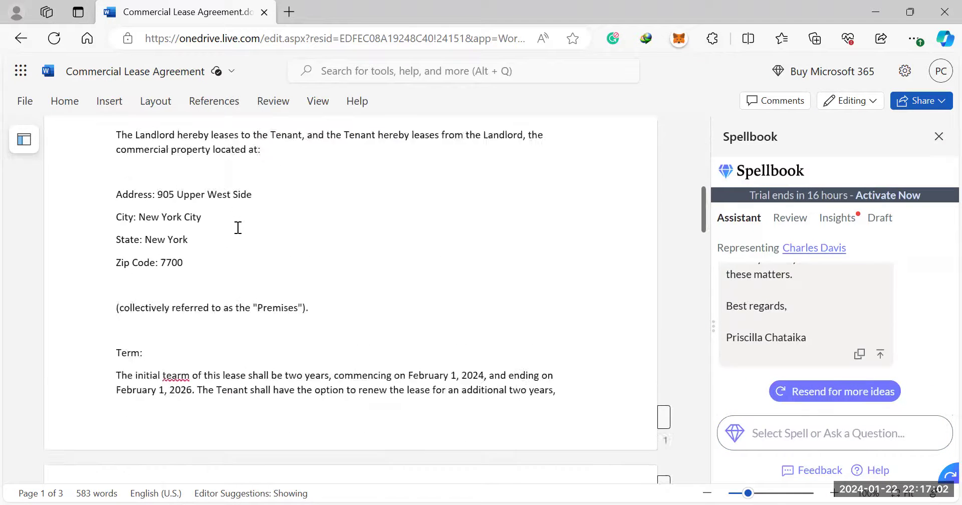
scroll(238, 227, down, 10)
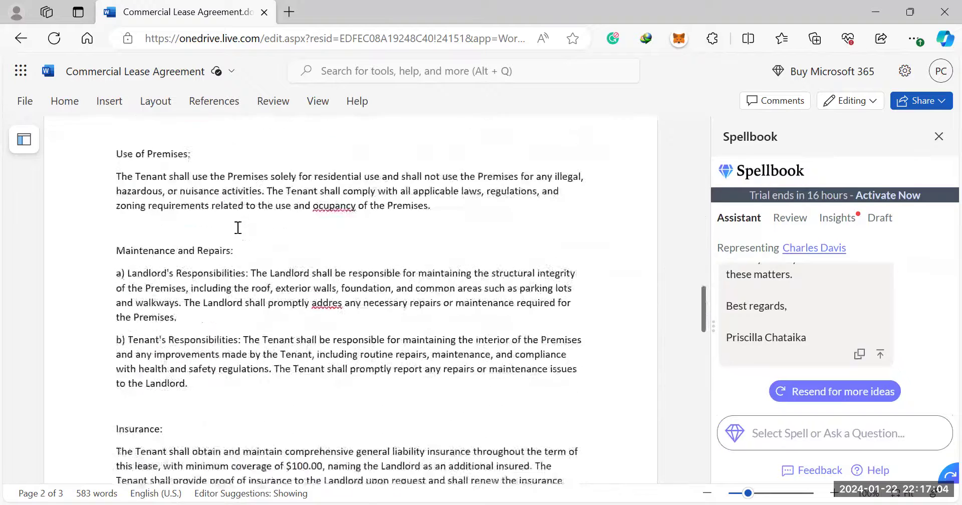
scroll(248, 240, up, 4)
scroll(246, 266, down, 3)
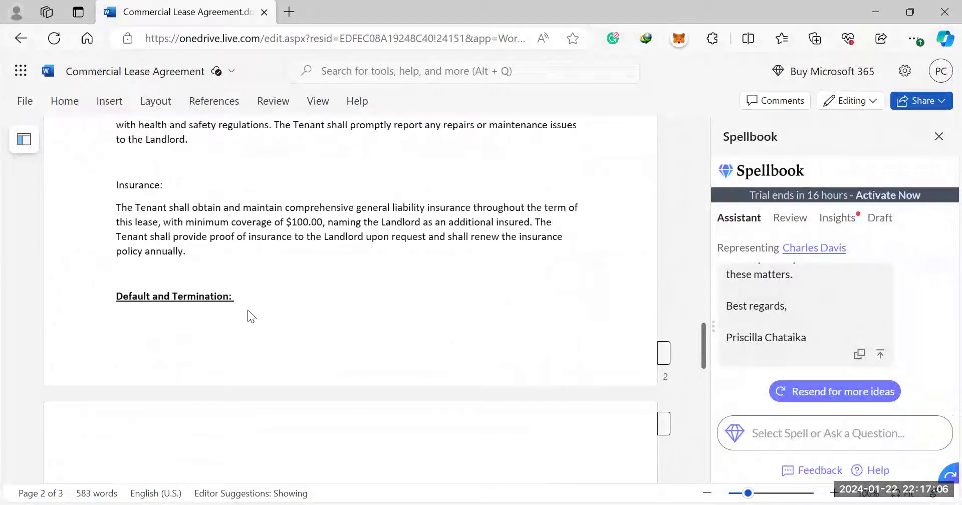
click(330, 247)
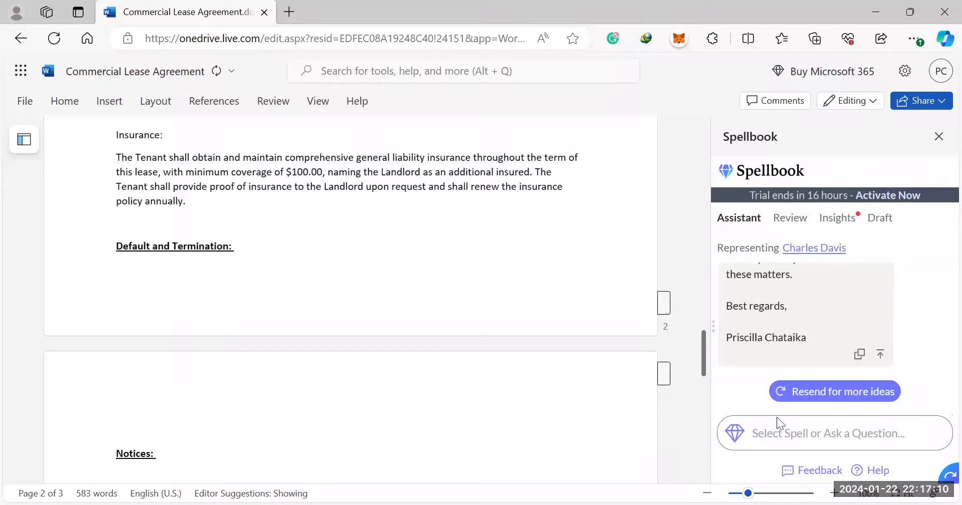
click(781, 436)
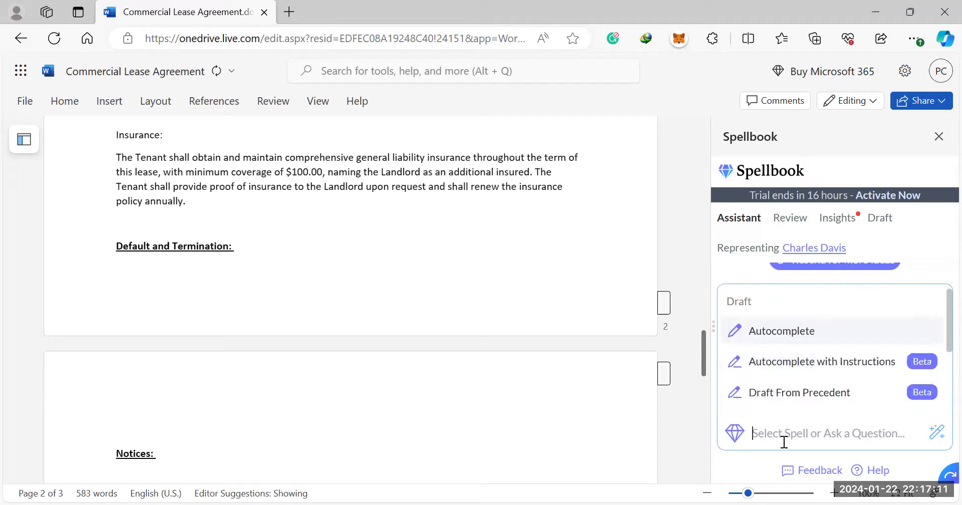
click(786, 332)
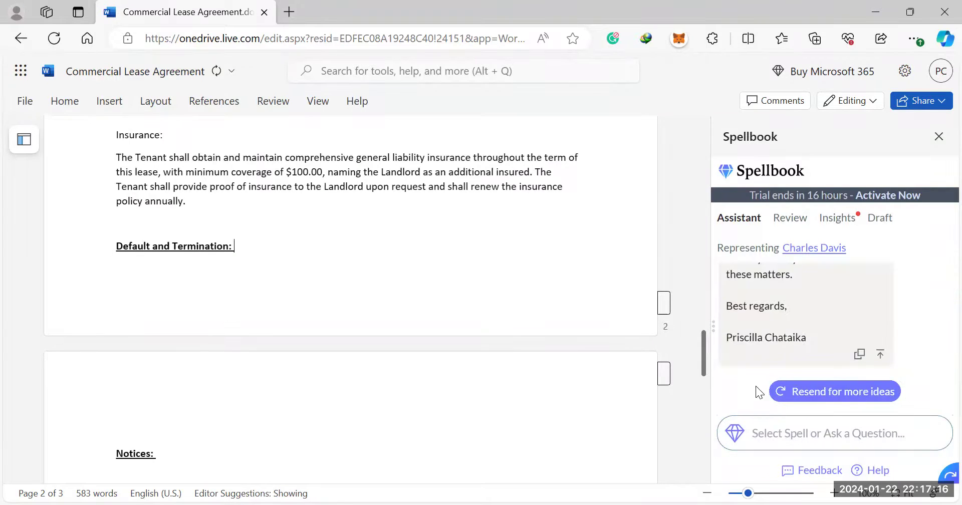
click(818, 432)
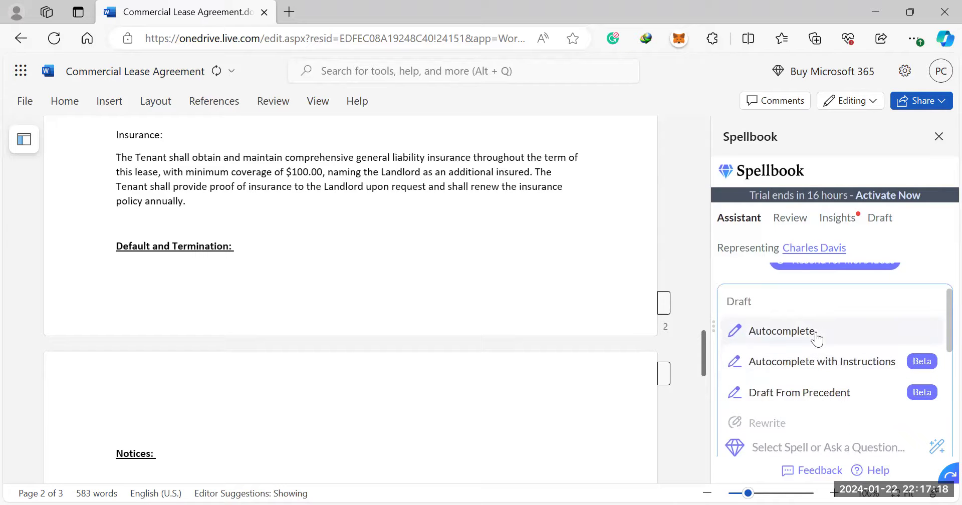
click(816, 333)
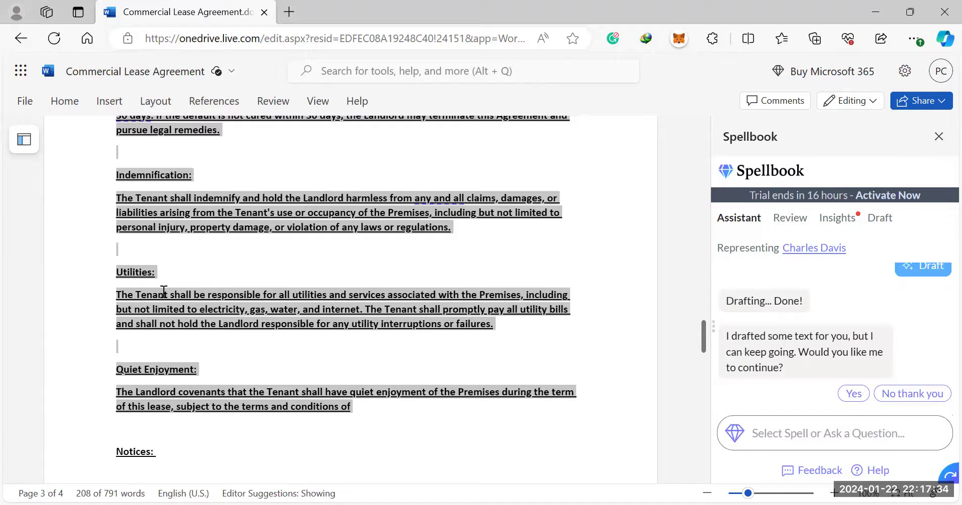
Delete the Spellbook-drafted clauses, then undo the deletion.
scroll(163, 291, up, 5)
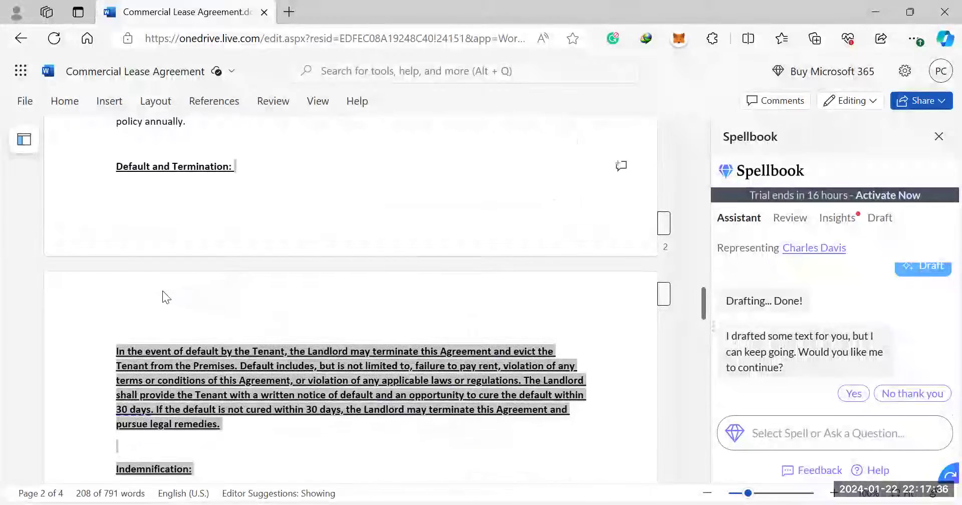
scroll(163, 291, down, 3)
scroll(163, 303, down, 2)
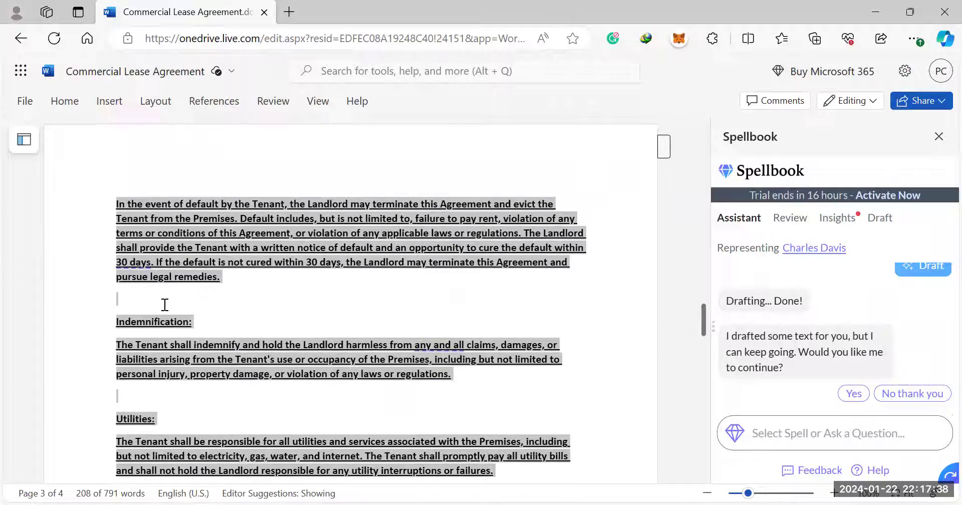
scroll(164, 304, down, 2)
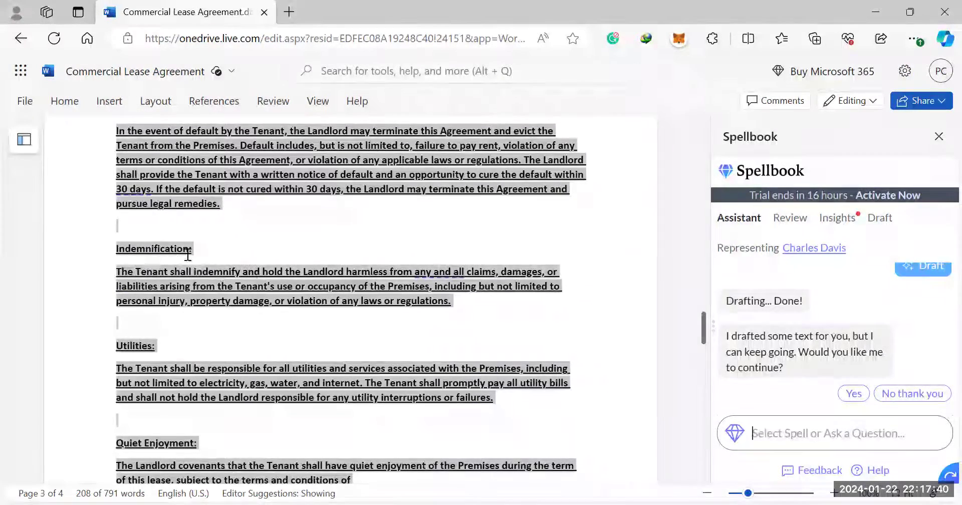
scroll(154, 281, down, 2)
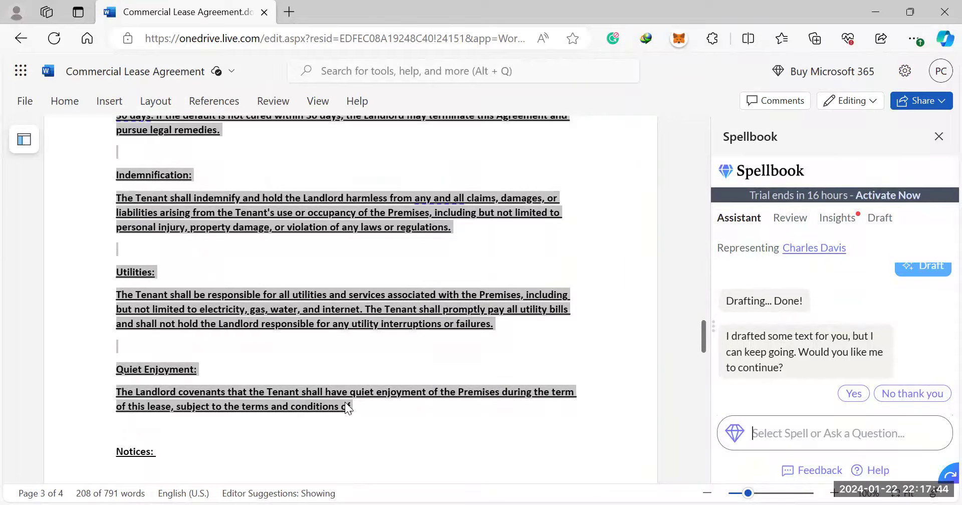
key(Delete)
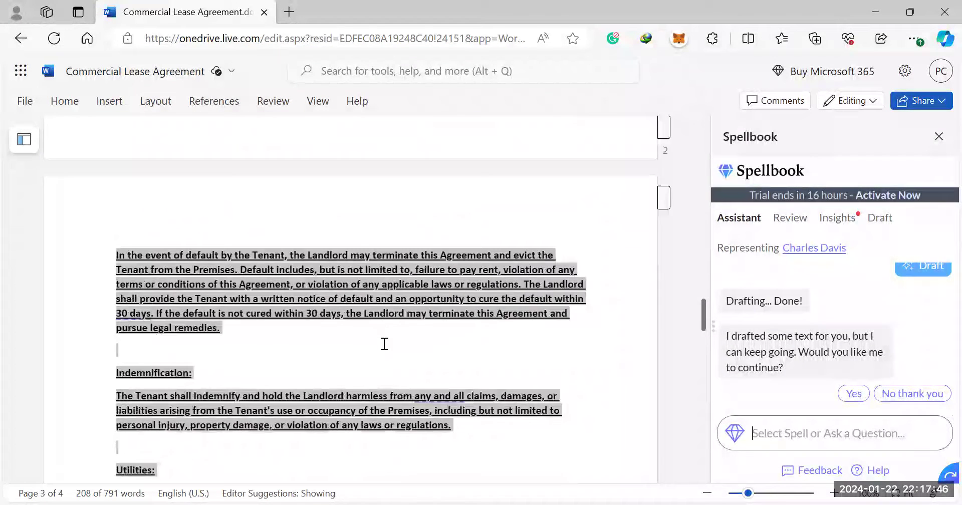
key(ctrl+z)
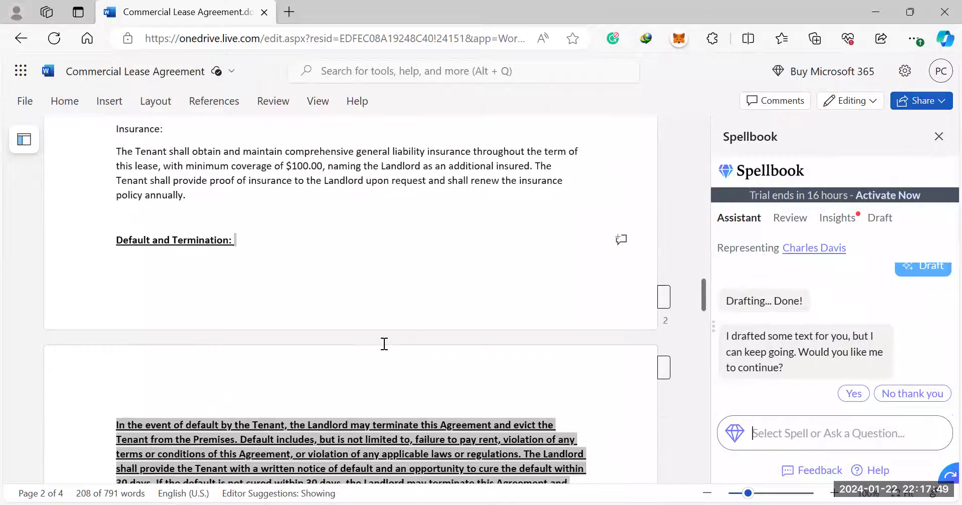
Reselect the drafted clauses and delete them along with the blank line above Notices.
scroll(382, 321, down, 6)
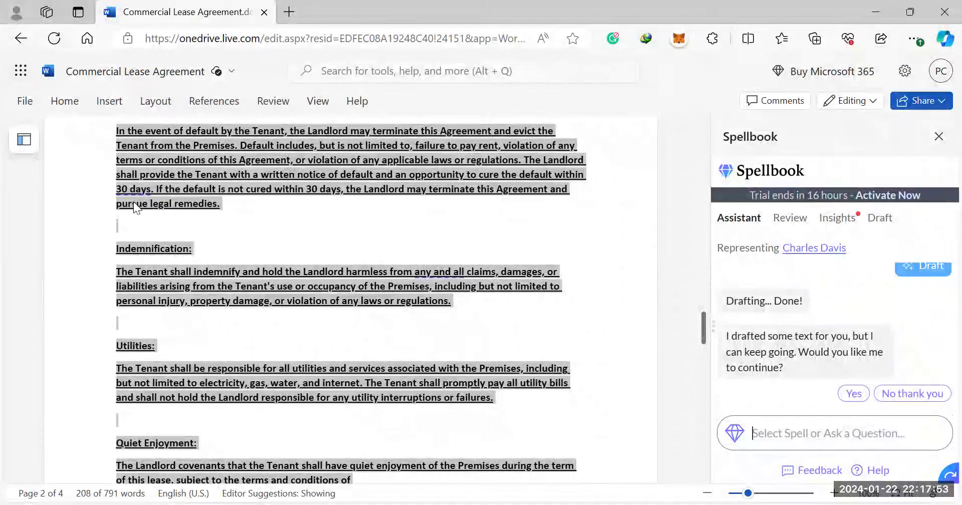
click(65, 101)
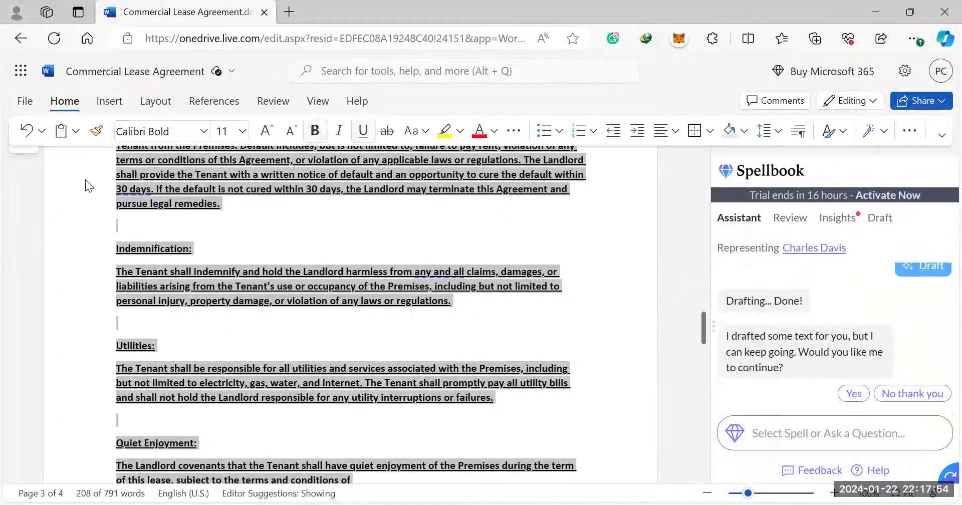
click(27, 132)
click(231, 271)
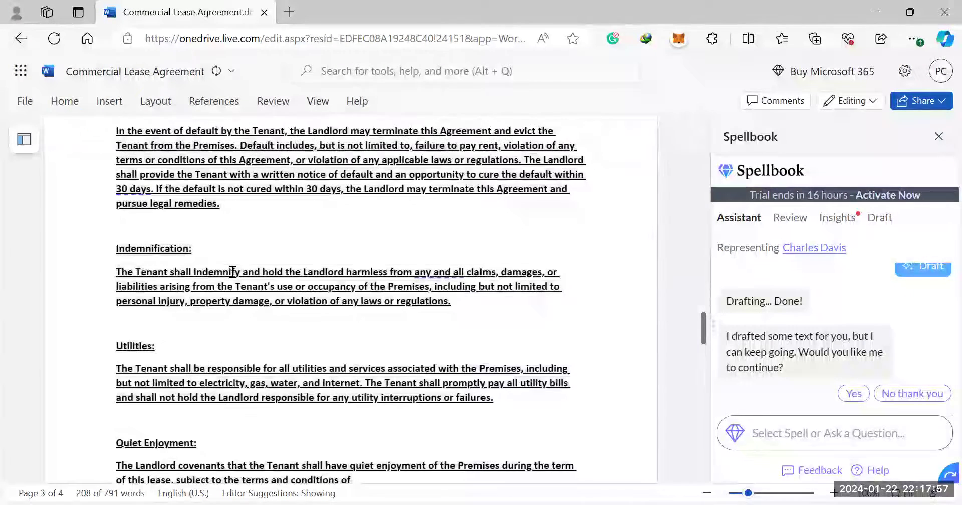
scroll(231, 272, down, 3)
drag(365, 334, 115, 341)
scroll(103, 305, up, 4)
scroll(102, 305, up, 5)
scroll(118, 354, down, 3)
key(Delete)
key(BackSpace)
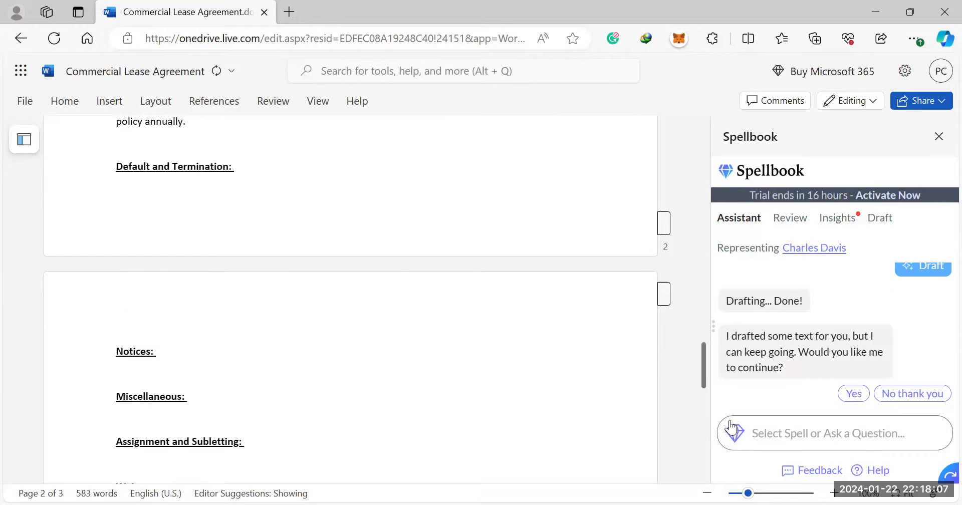
Start Autocomplete with Instructions at a chosen spot, then cancel it and reopen the spell list.
click(778, 434)
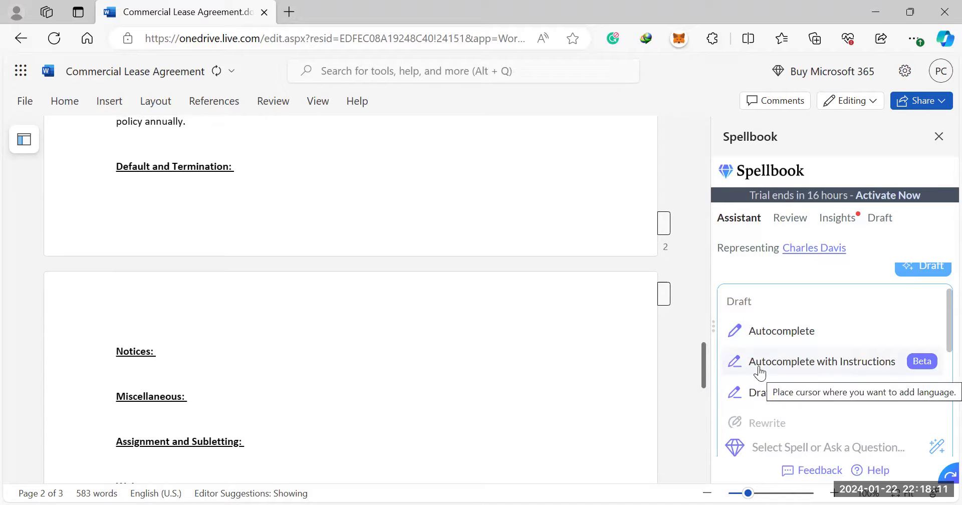
click(305, 167)
click(808, 439)
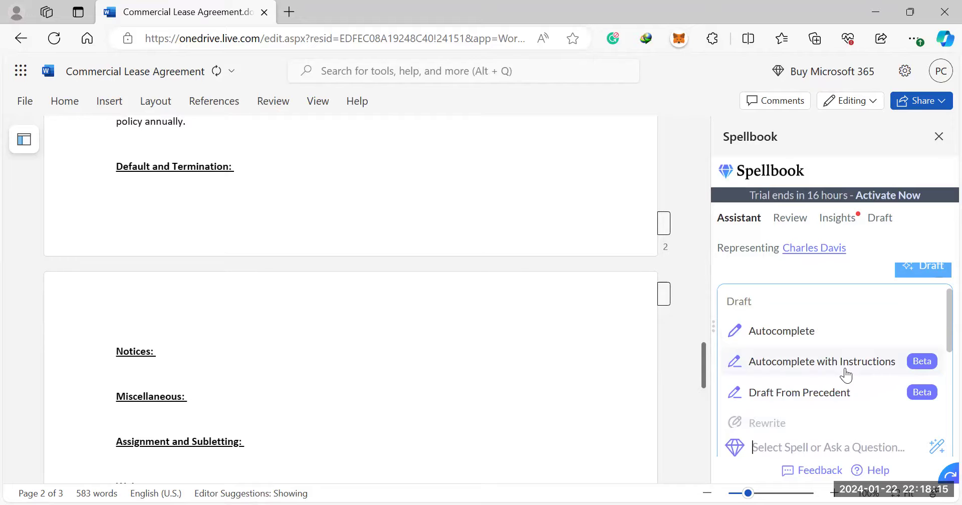
click(846, 373)
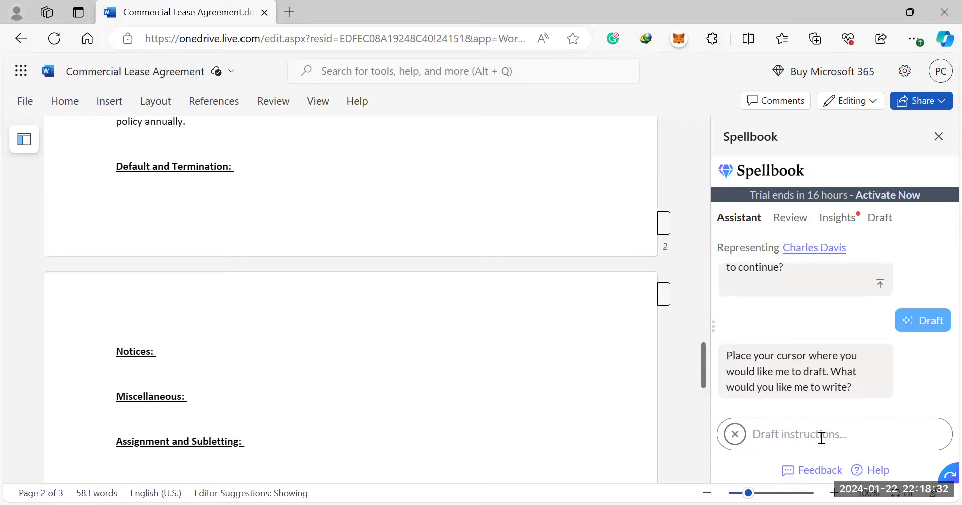
click(734, 434)
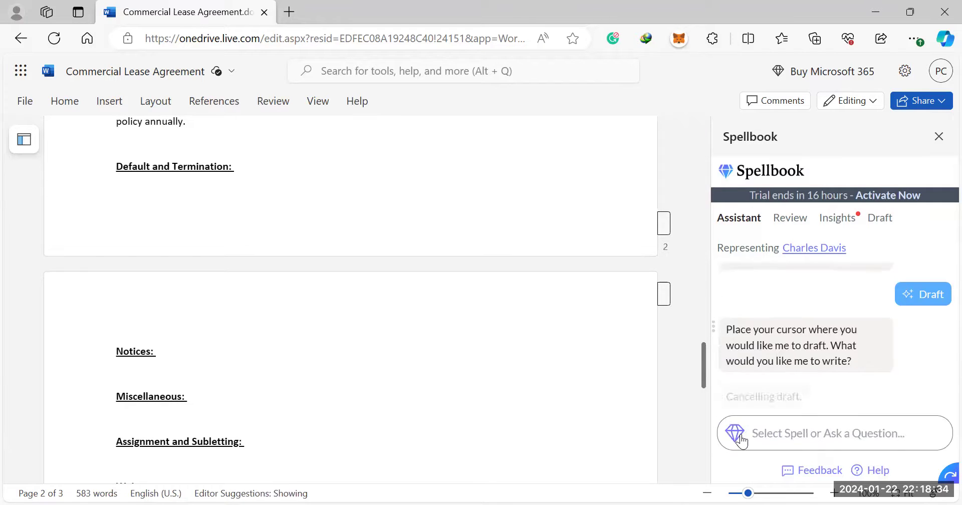
click(786, 433)
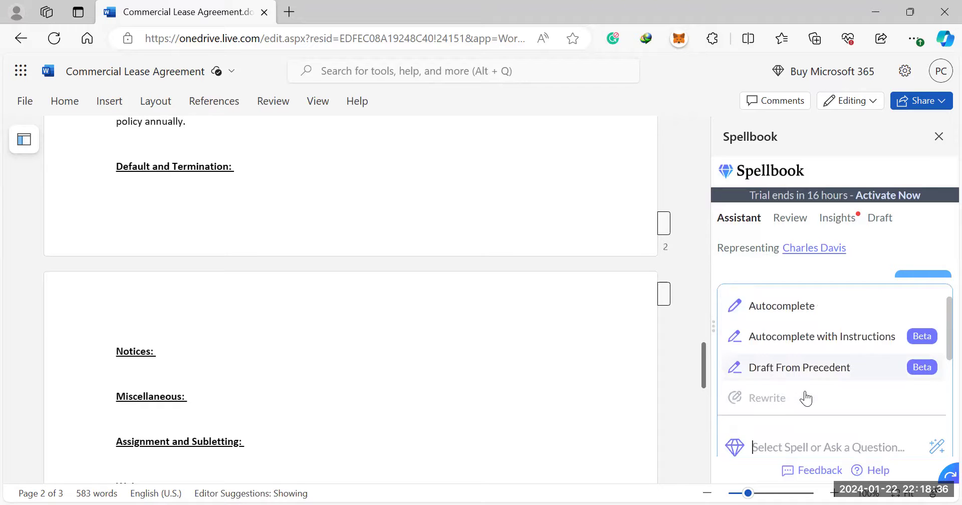
Start Spellbook's Draft From Precedent and browse for a reference document.
click(827, 370)
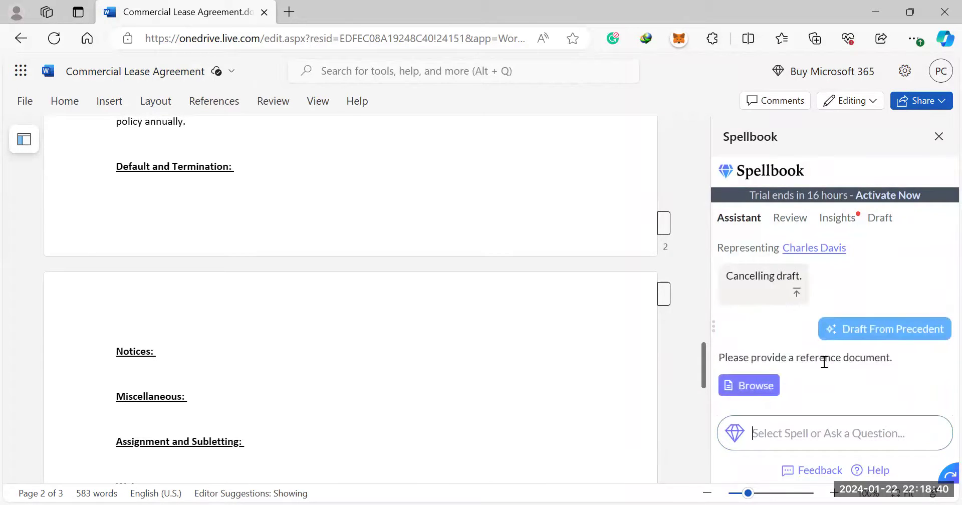
click(774, 388)
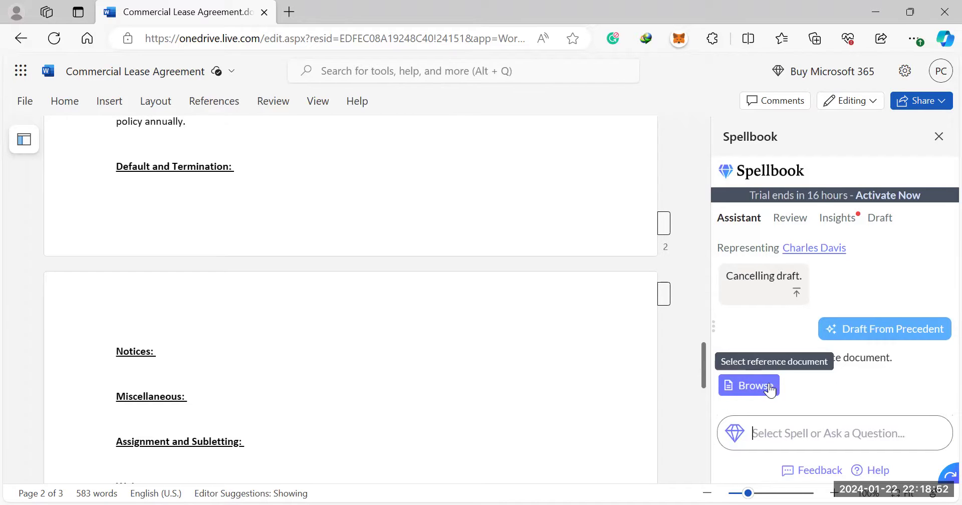
Select the Insurance paragraph and have Spellbook rewrite it to be more concise.
click(802, 434)
scroll(807, 379, down, 1)
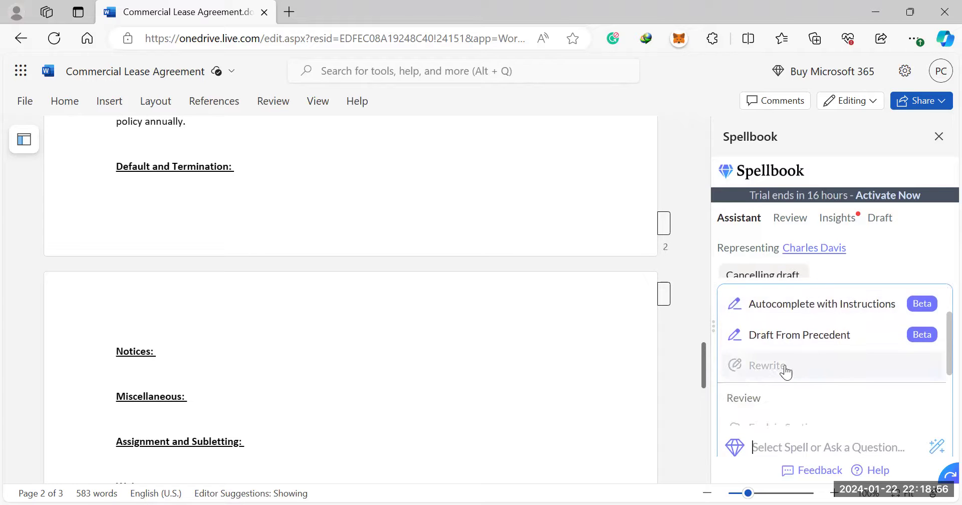
scroll(344, 303, up, 5)
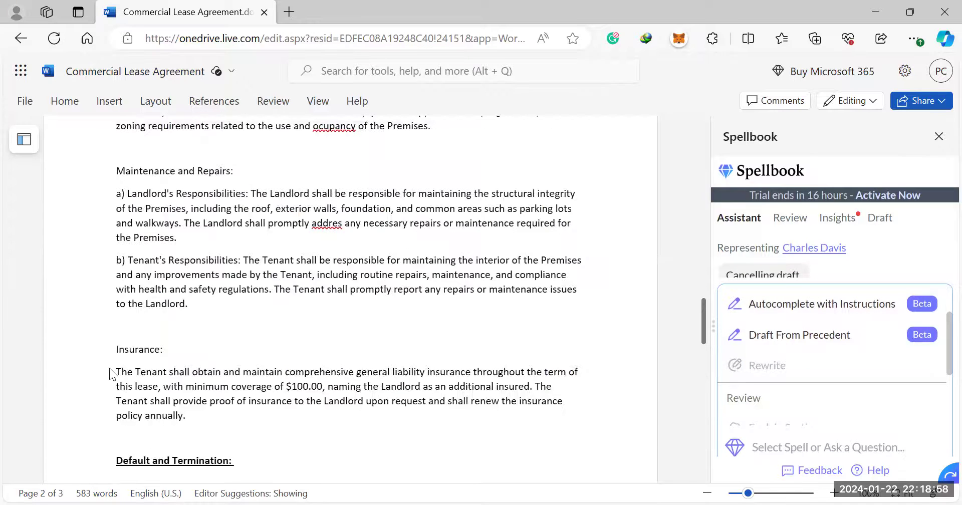
triple_click(205, 399)
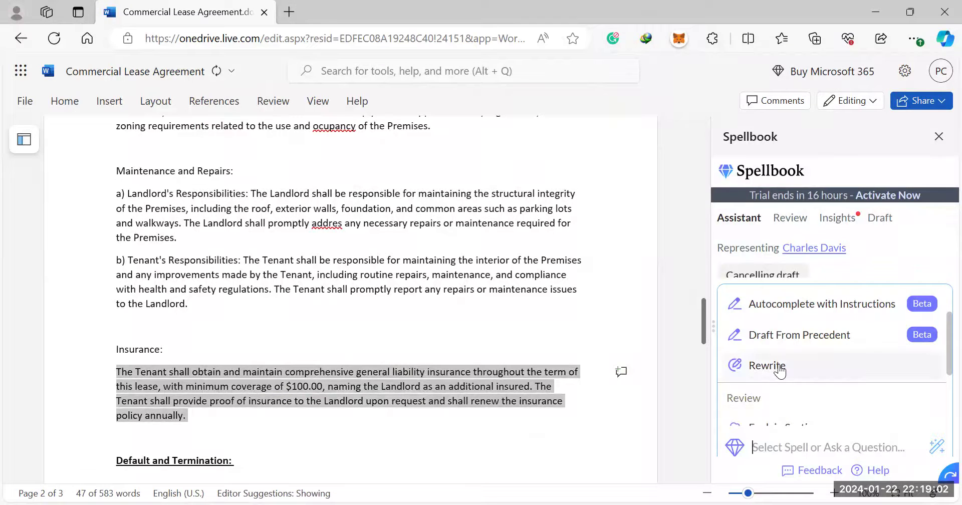
scroll(780, 371, down, 1)
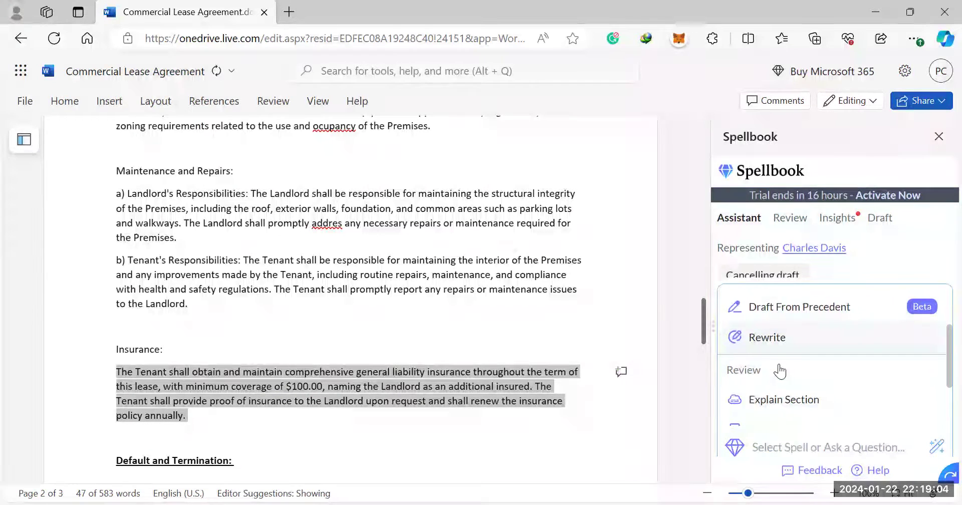
click(800, 342)
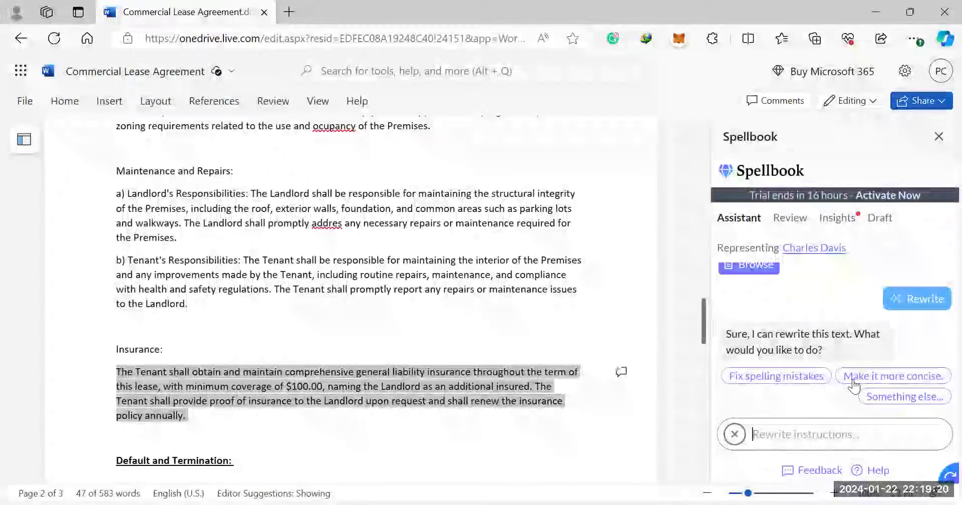
click(854, 380)
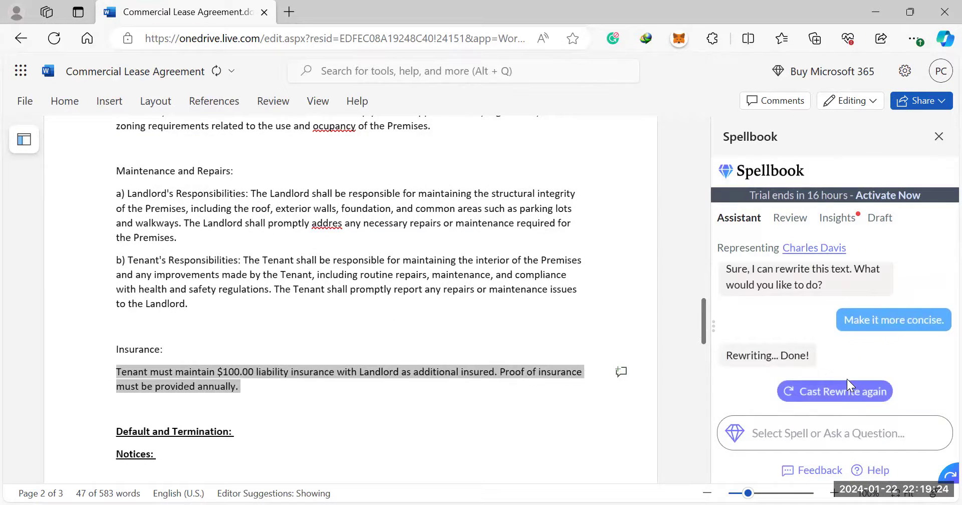
scroll(597, 401, down, 3)
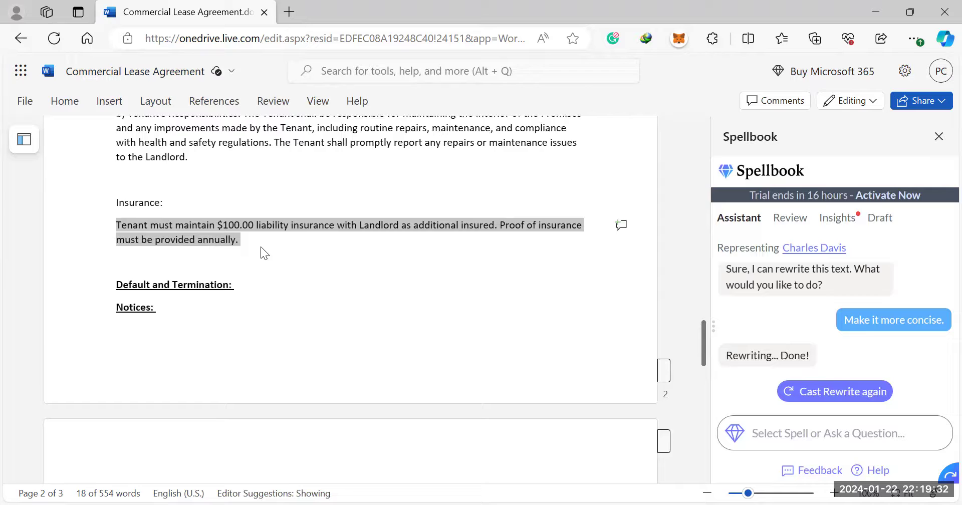
scroll(261, 247, down, 1)
scroll(260, 247, up, 1)
Have Spellbook explain the selected Insurance clause using the Explain Section spell.
click(790, 431)
scroll(783, 377, down, 1)
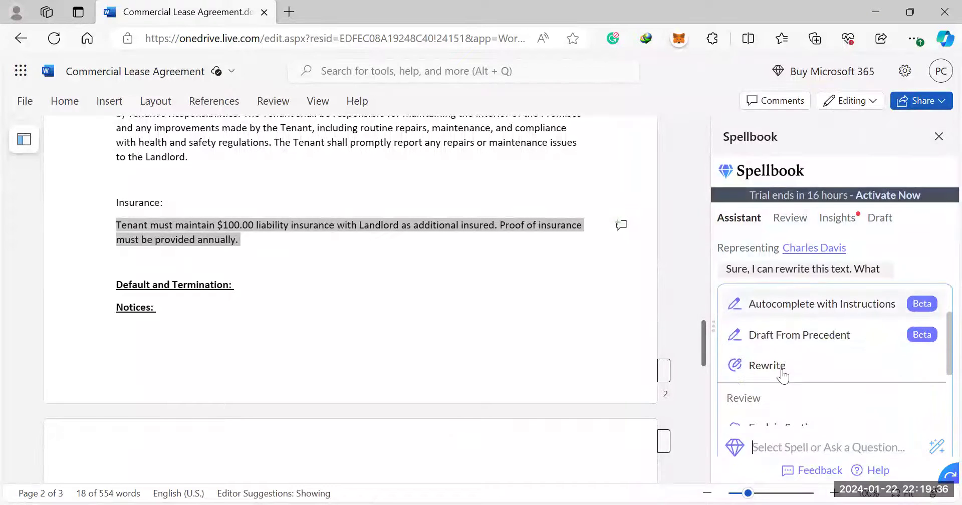
scroll(783, 376, down, 2)
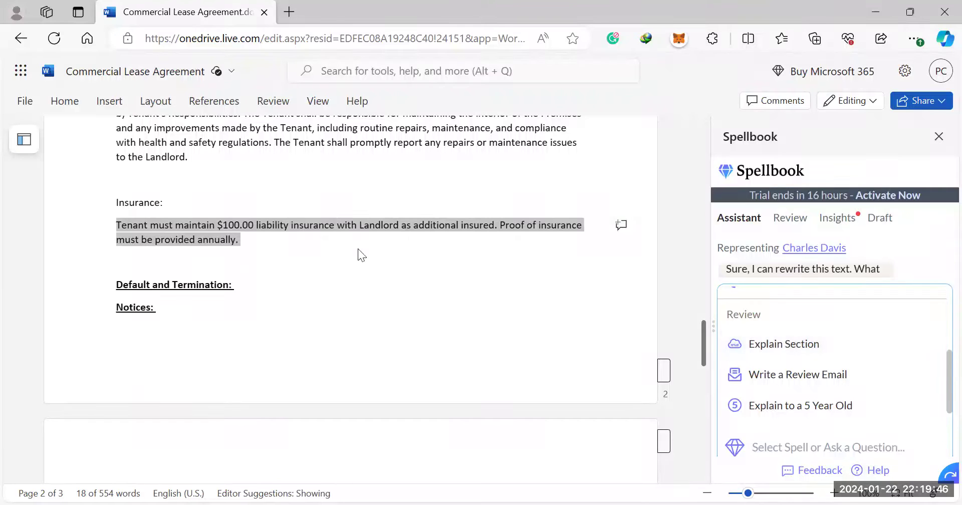
click(789, 356)
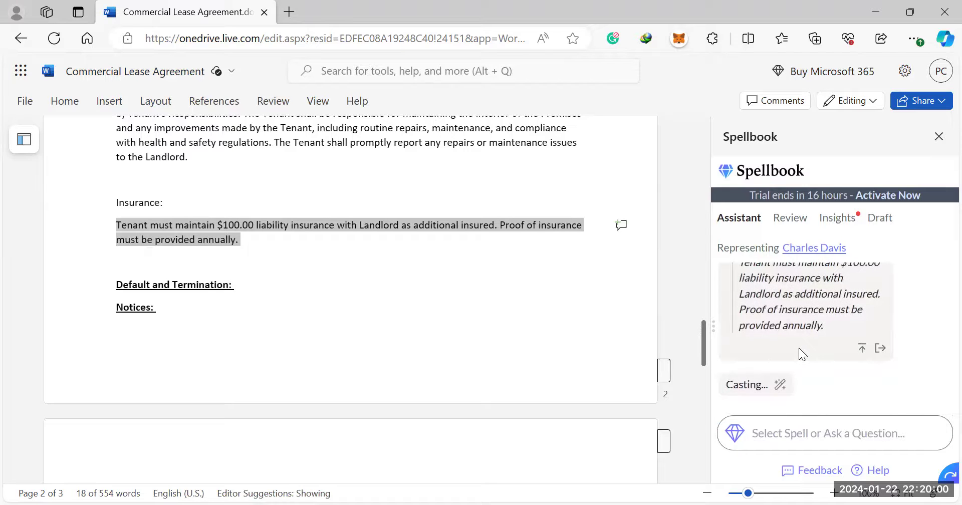
scroll(799, 348, up, 1)
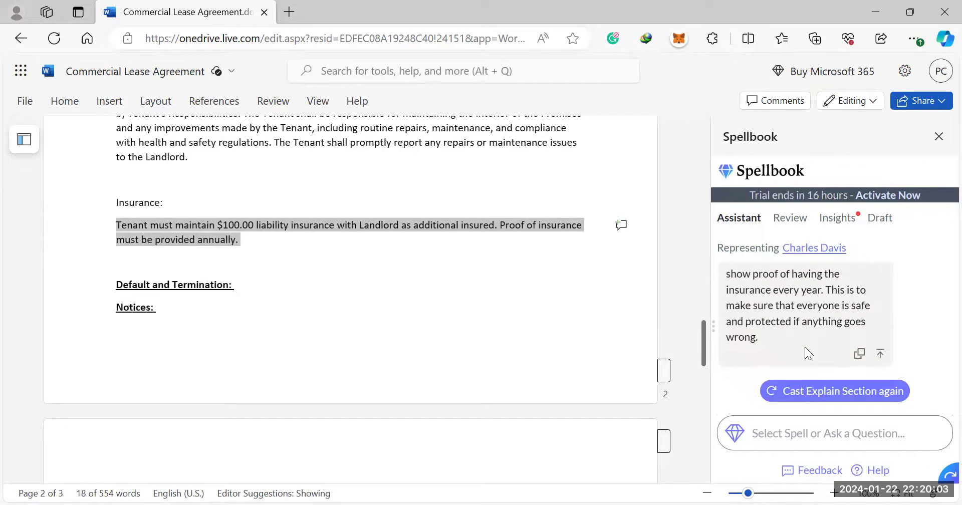
Browse the spell list again, then dismiss it and deselect the Insurance clause.
click(812, 436)
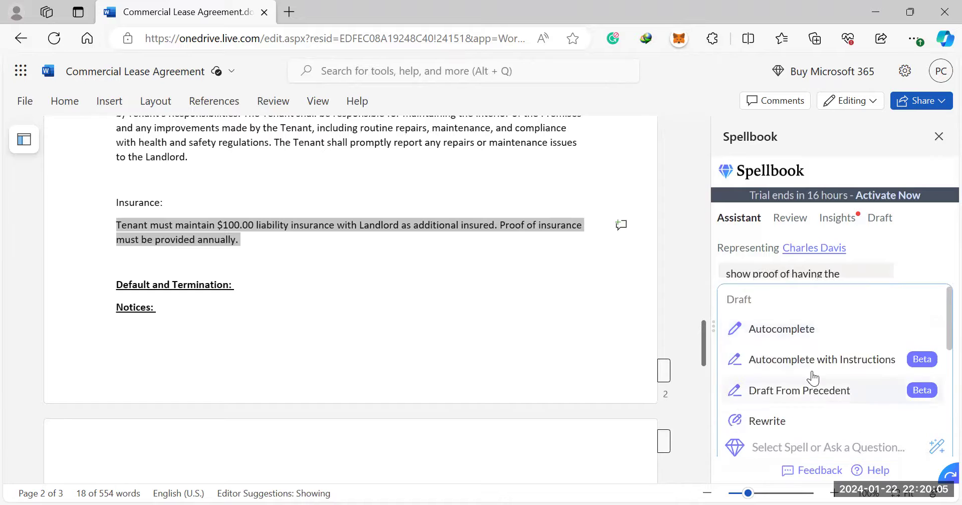
scroll(812, 376, down, 3)
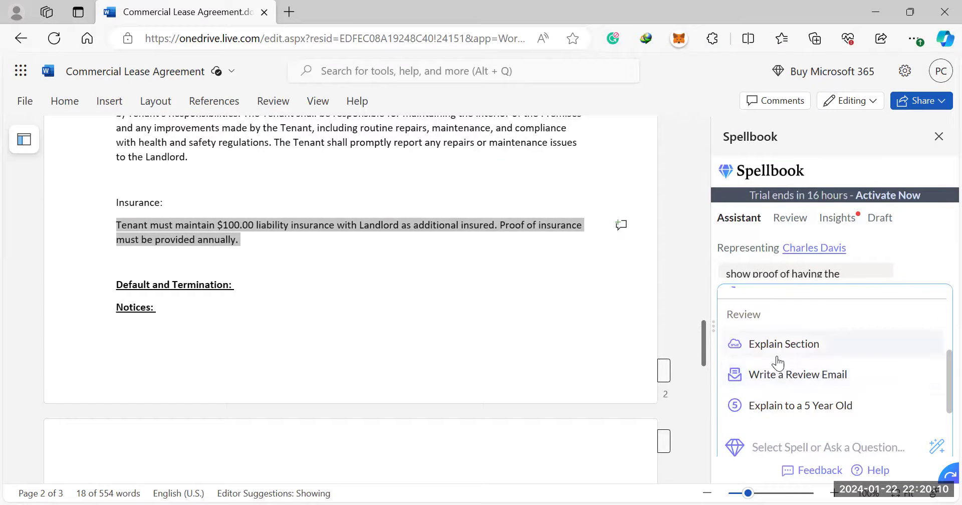
scroll(777, 362, down, 1)
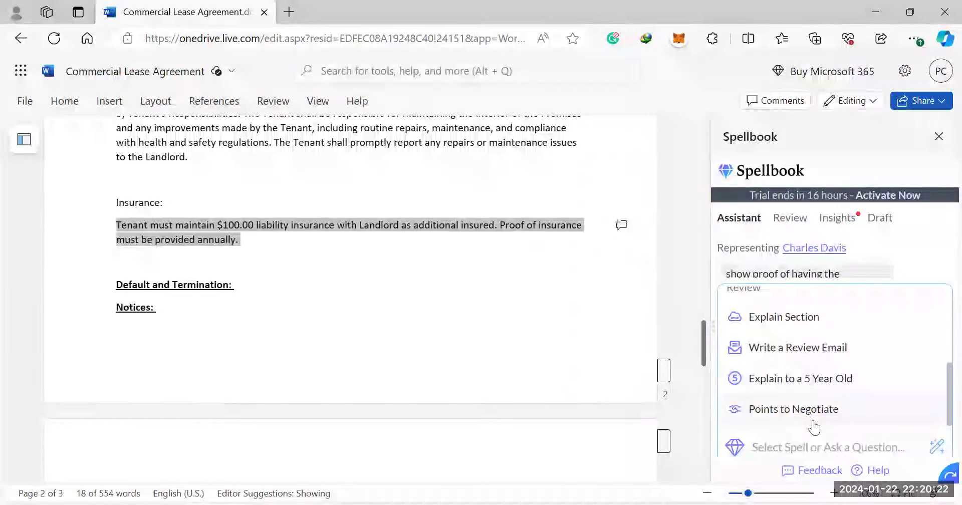
click(469, 272)
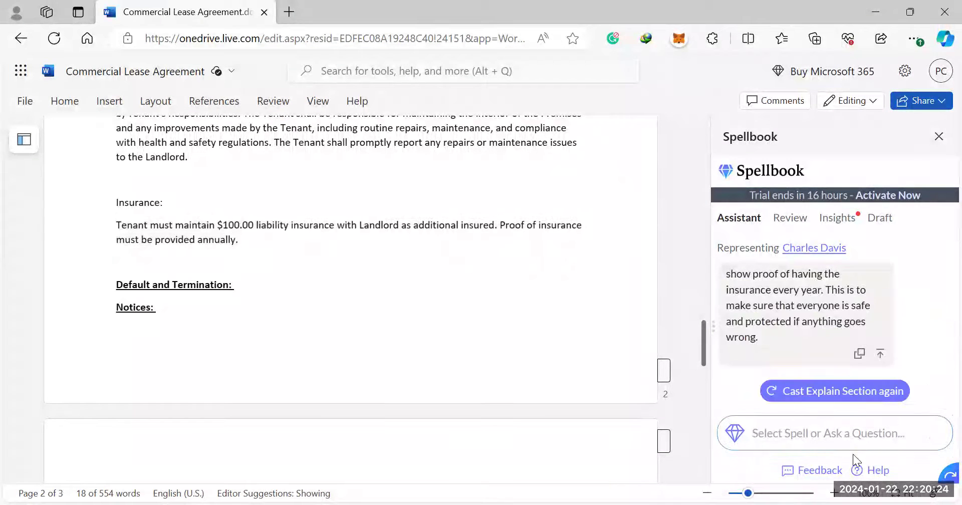
Request Points to Negotiate for the tenant and scroll through Spellbook's reply.
click(853, 437)
scroll(823, 365, down, 3)
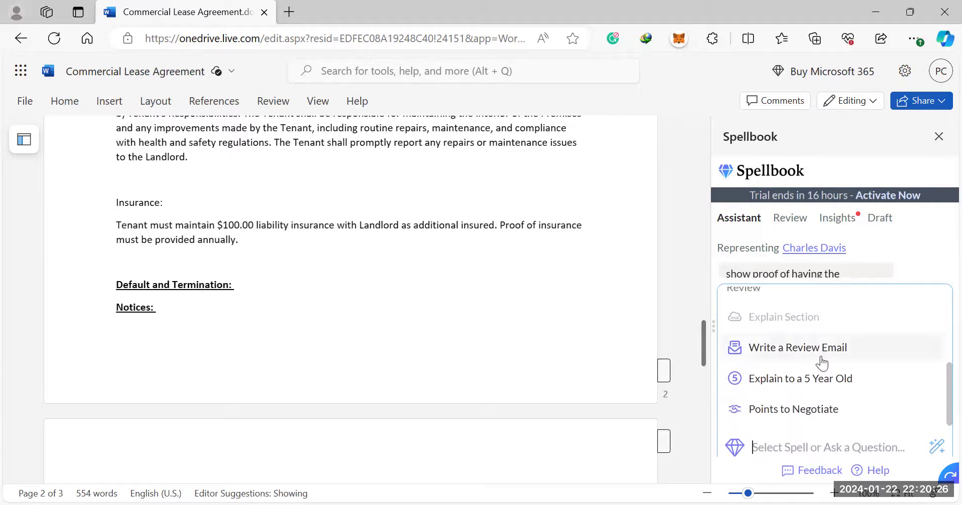
click(830, 407)
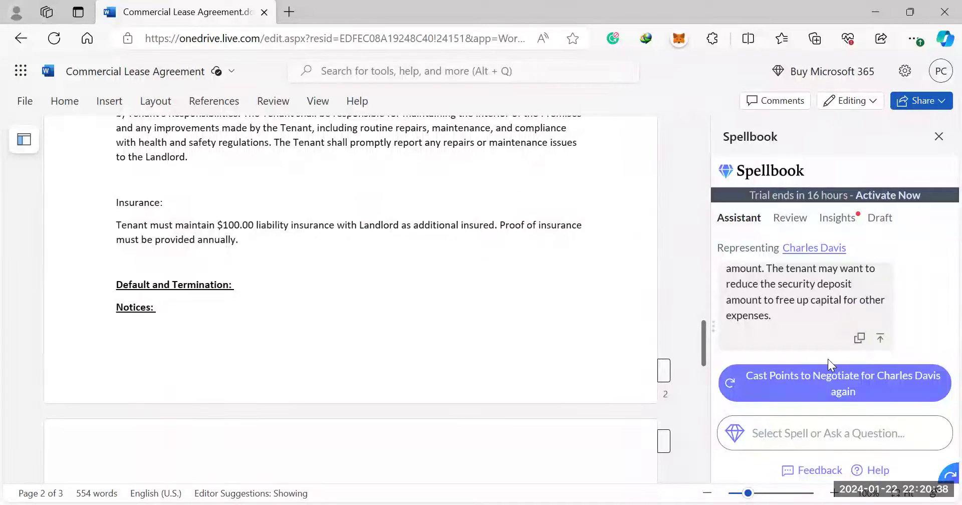
scroll(830, 364, up, 3)
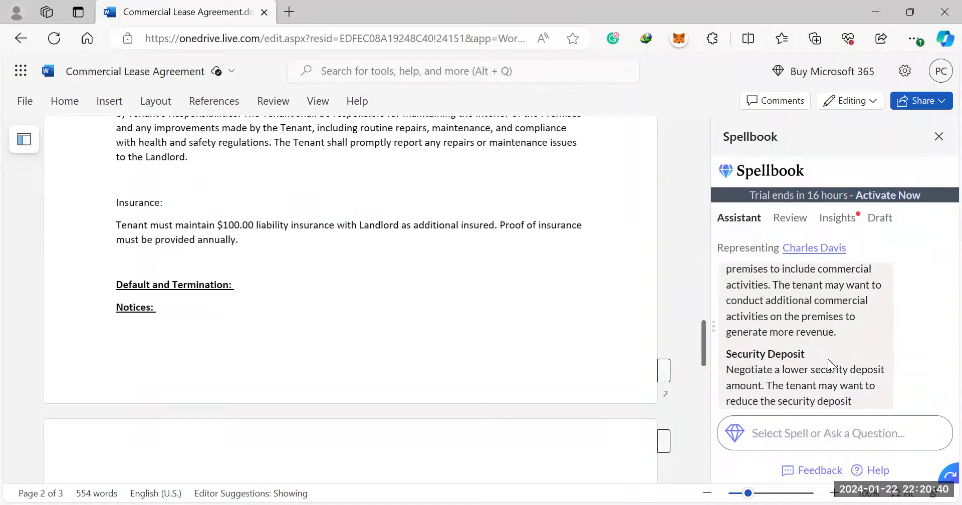
scroll(828, 359, up, 3)
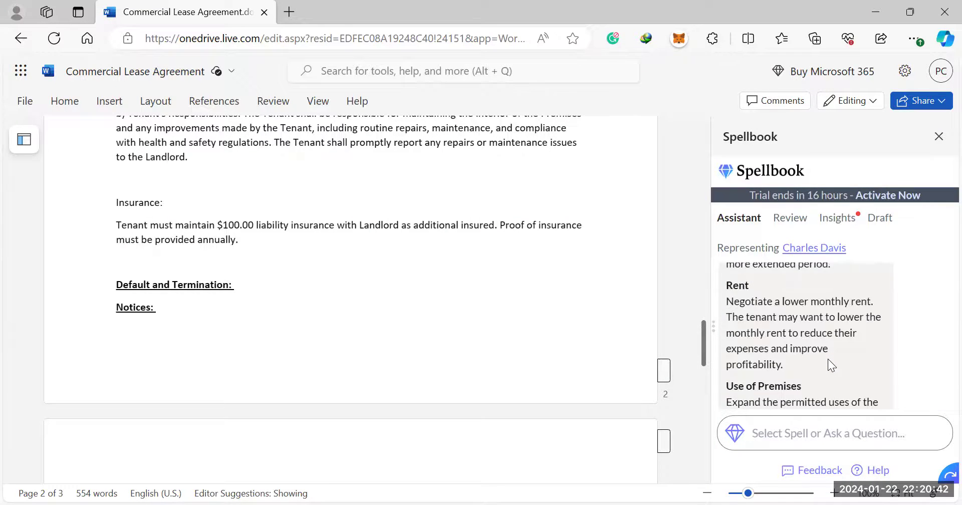
scroll(828, 359, up, 1)
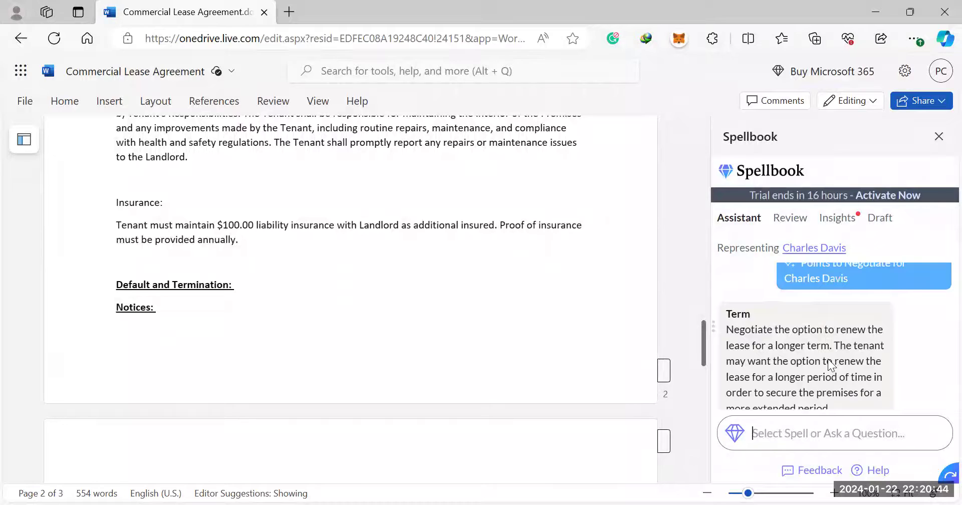
scroll(828, 359, down, 1)
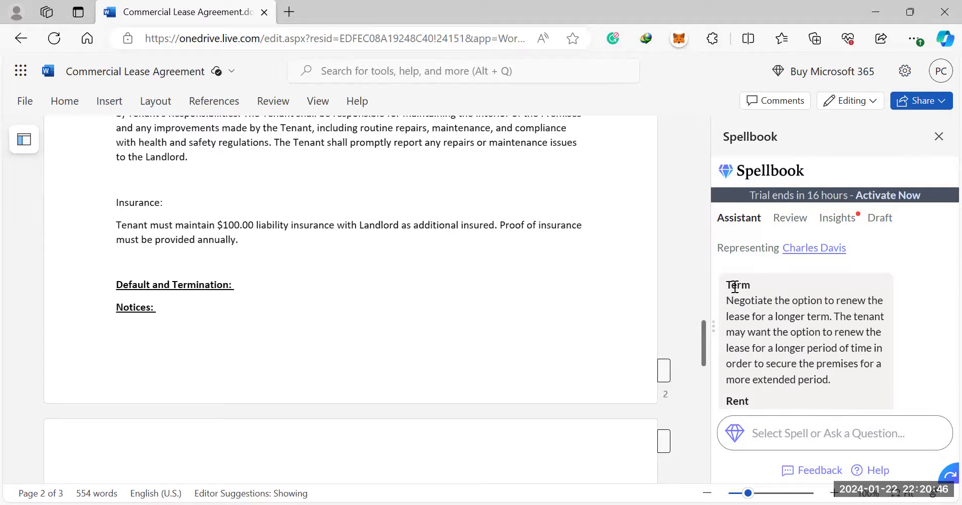
Read the negotiation points on Rent, Use of Premises and Security Deposit to the end.
drag(725, 288, 818, 378)
click(770, 352)
scroll(797, 371, down, 2)
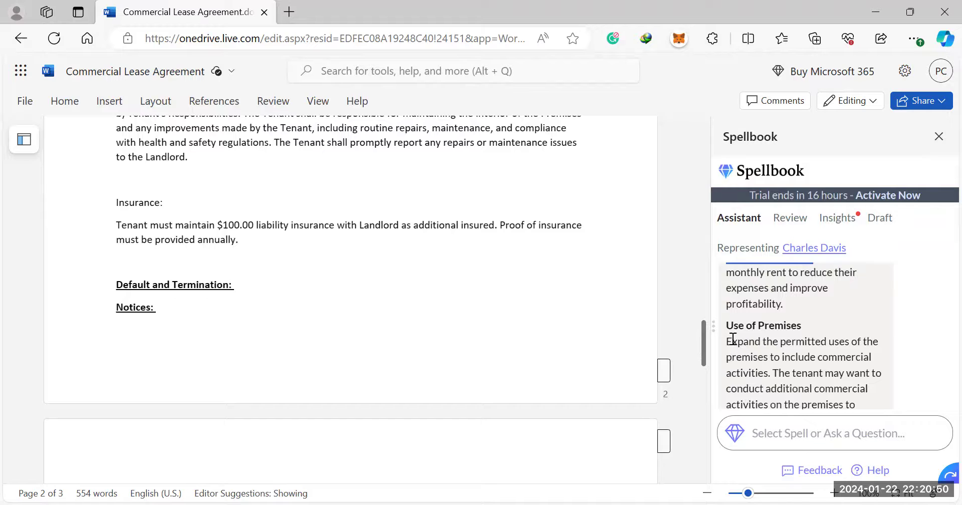
drag(738, 341, 833, 371)
scroll(835, 369, down, 2)
scroll(836, 369, down, 2)
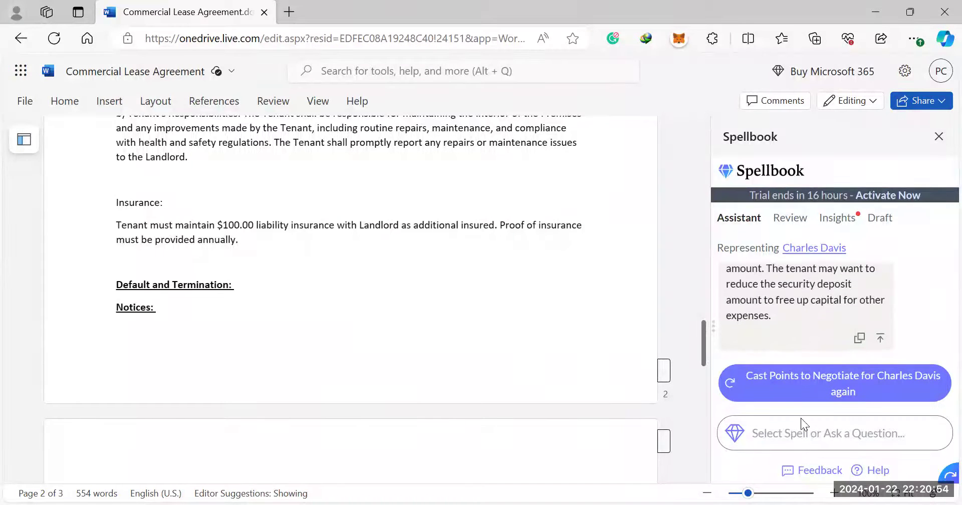
click(812, 434)
scroll(812, 374, down, 3)
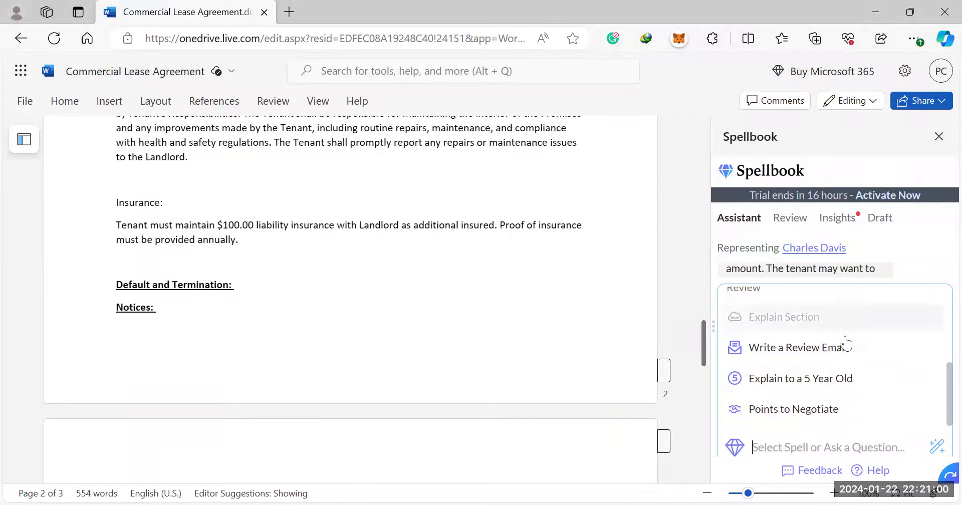
click(740, 219)
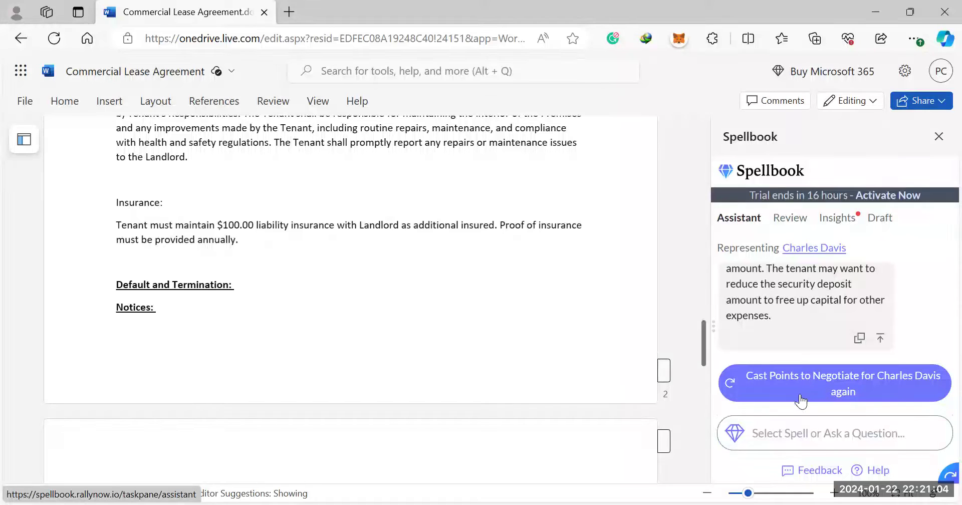
Switch the Spellbook pane to its Review features.
click(809, 427)
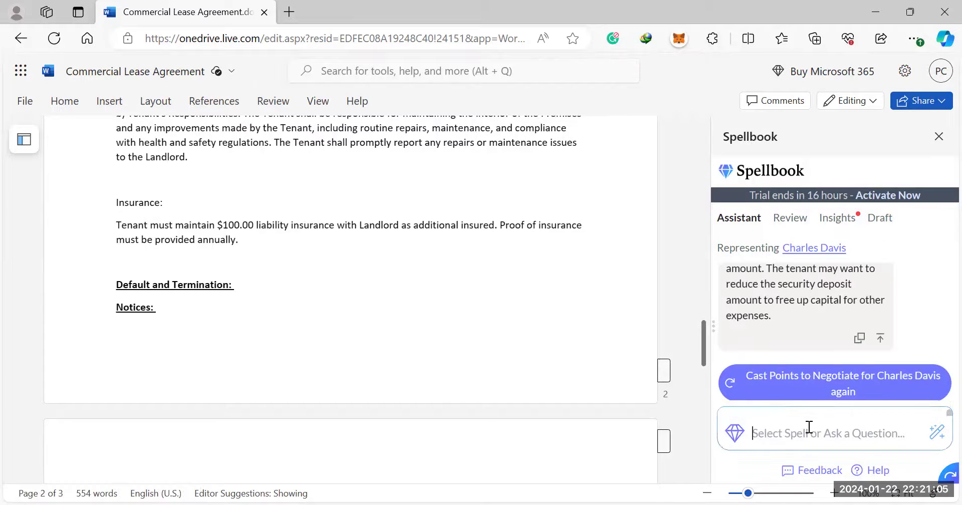
click(738, 218)
click(790, 221)
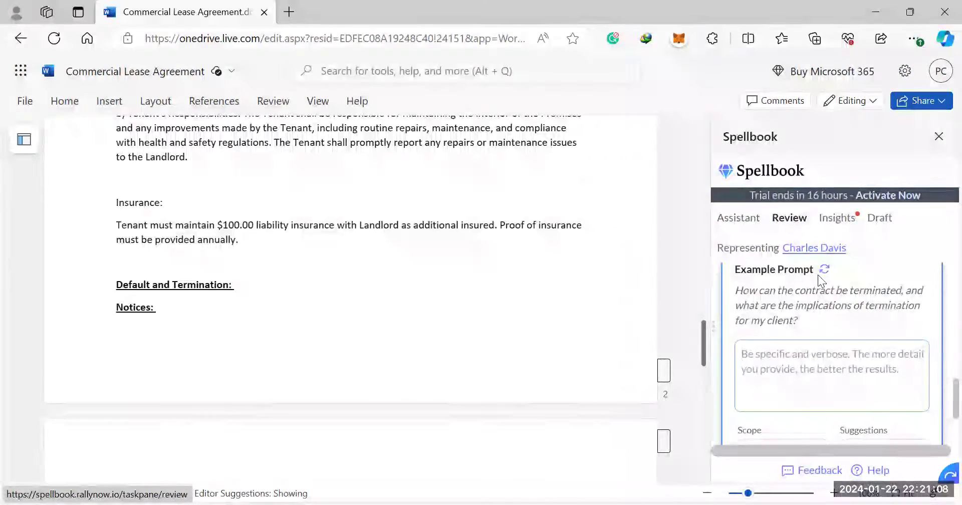
scroll(818, 275, up, 5)
scroll(818, 275, up, 3)
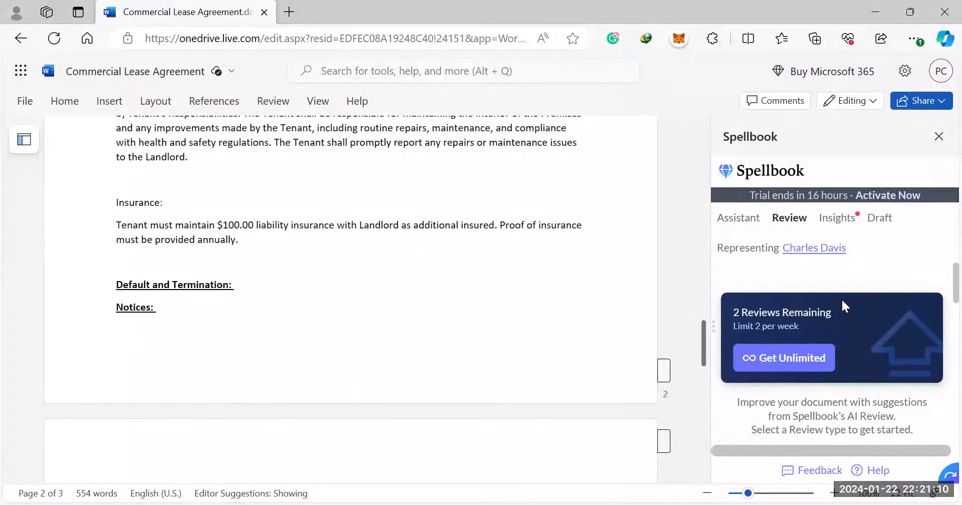
Scroll the Review cards down past Negotiation to reveal Playbooks and Custom.
scroll(843, 300, down, 1)
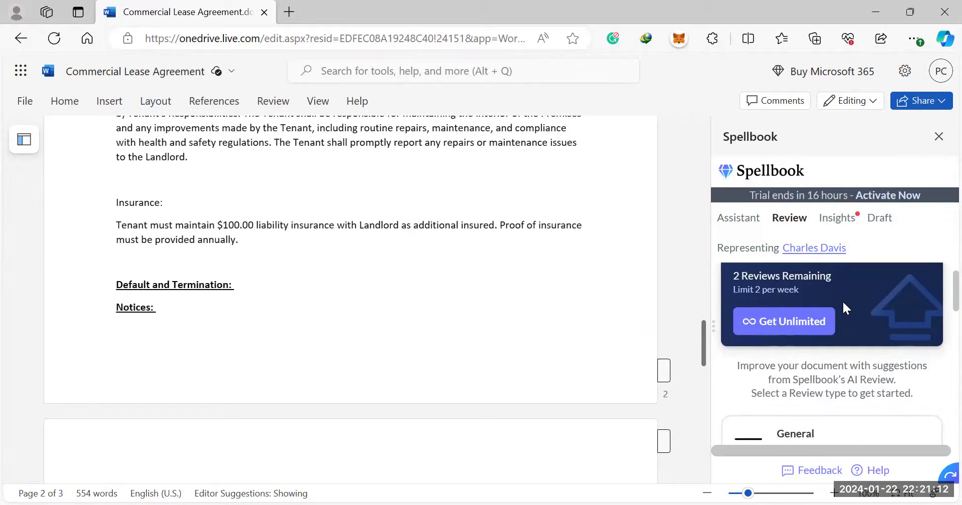
scroll(843, 301, down, 1)
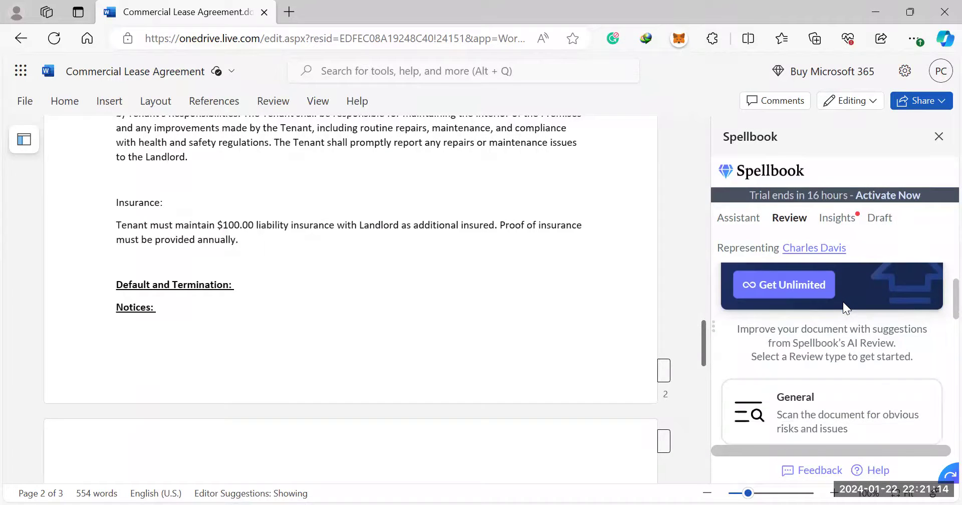
scroll(843, 302, up, 2)
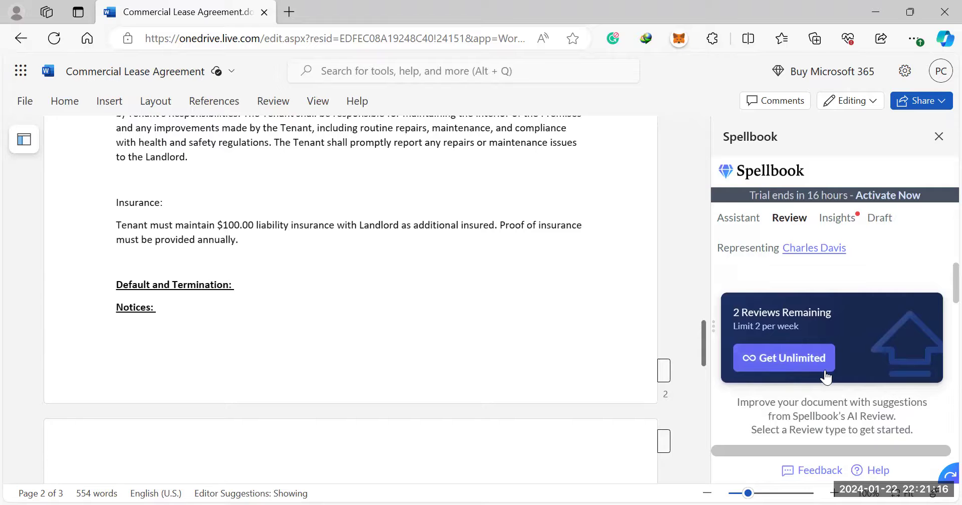
scroll(842, 356, down, 1)
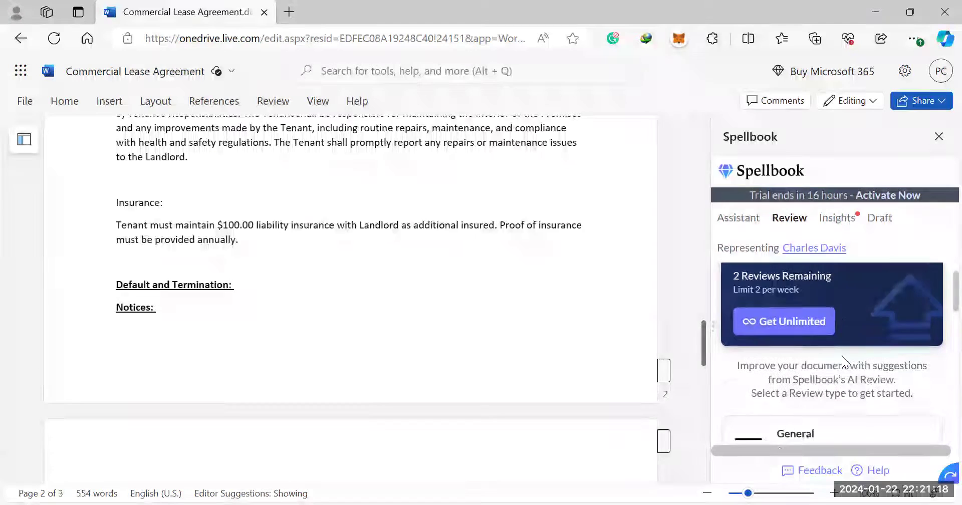
scroll(842, 356, down, 2)
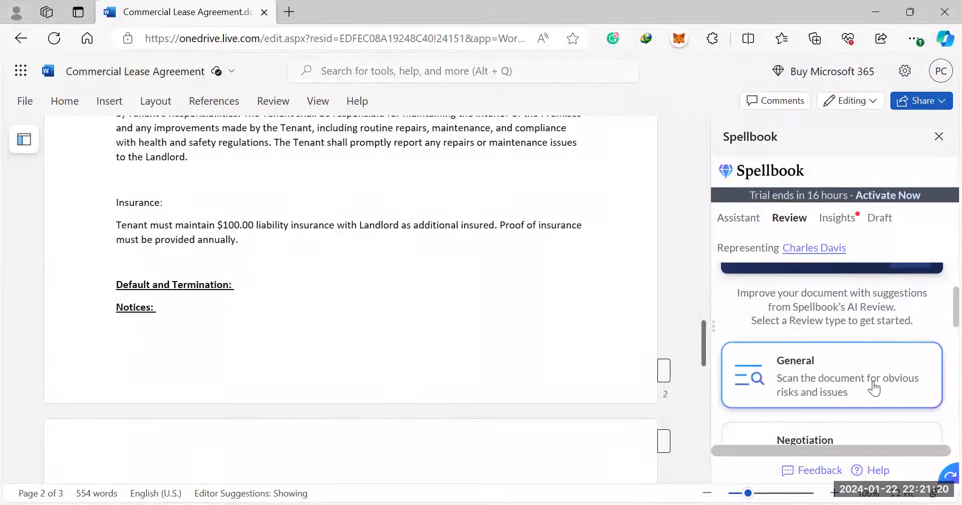
scroll(875, 351, down, 1)
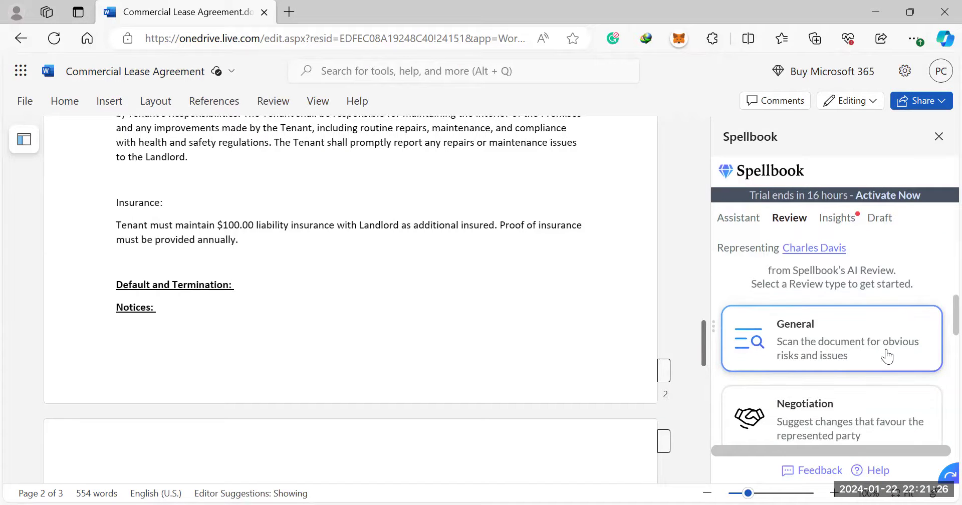
scroll(888, 356, down, 1)
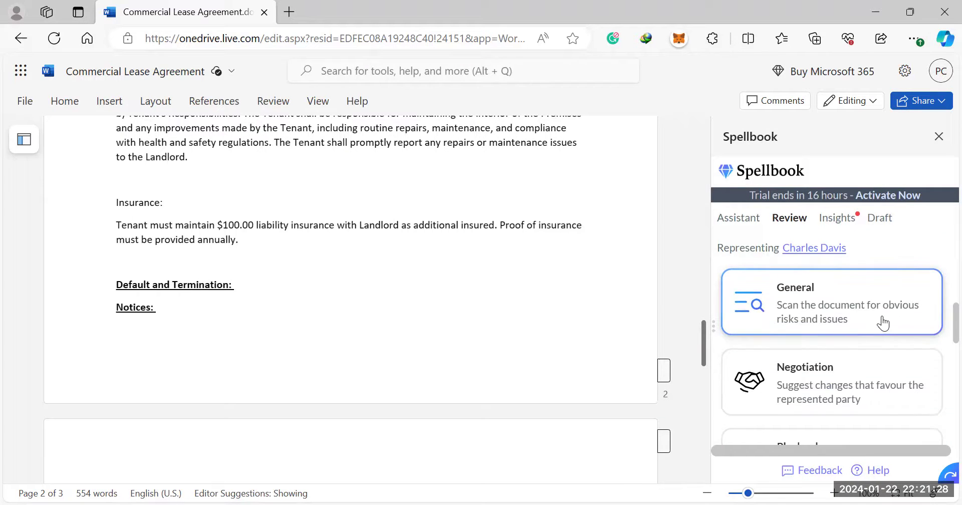
scroll(884, 324, down, 1)
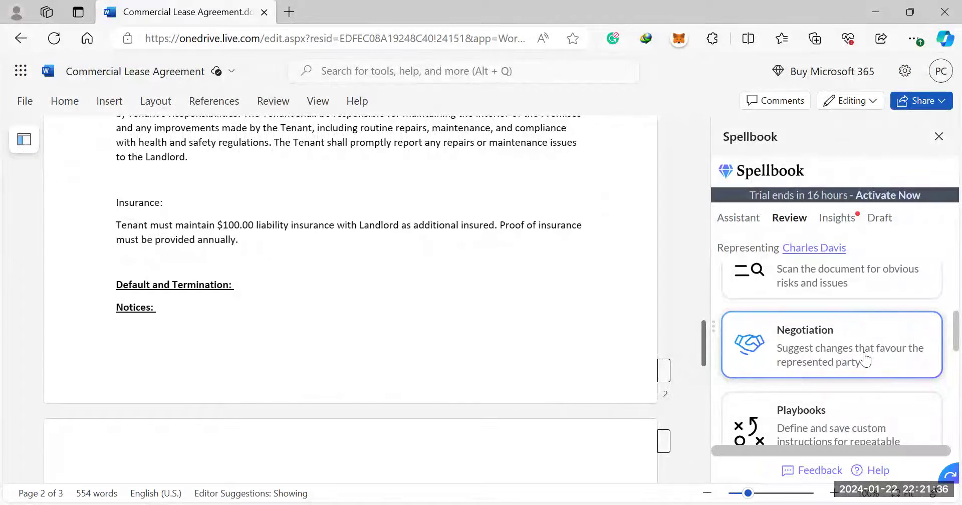
scroll(866, 359, down, 1)
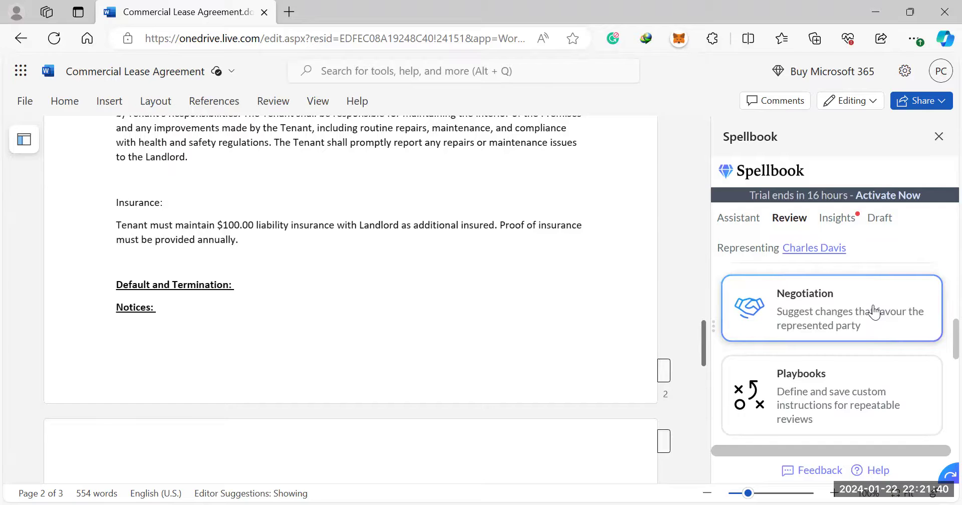
scroll(875, 310, down, 2)
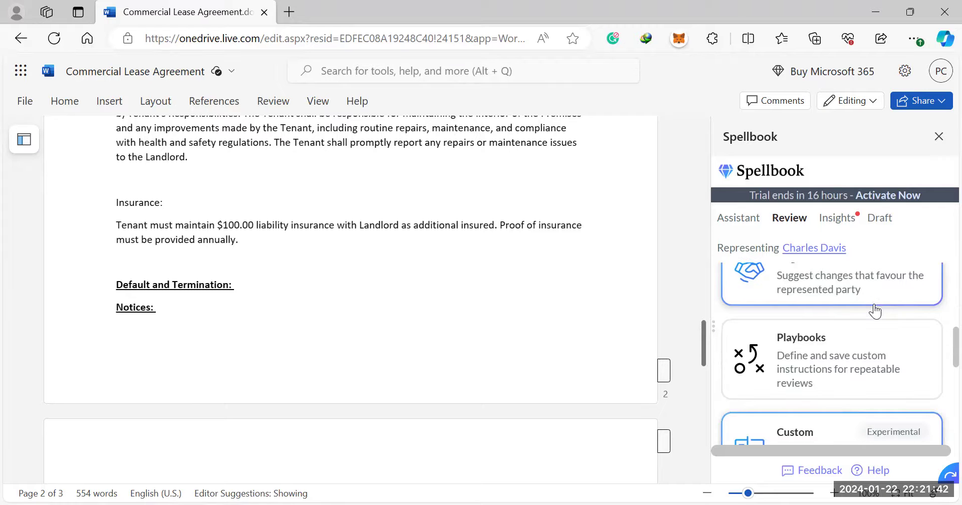
Open Playbooks, read the Standard Clauses playbook with its Governing Law clause, and close it.
click(885, 349)
scroll(883, 342, down, 1)
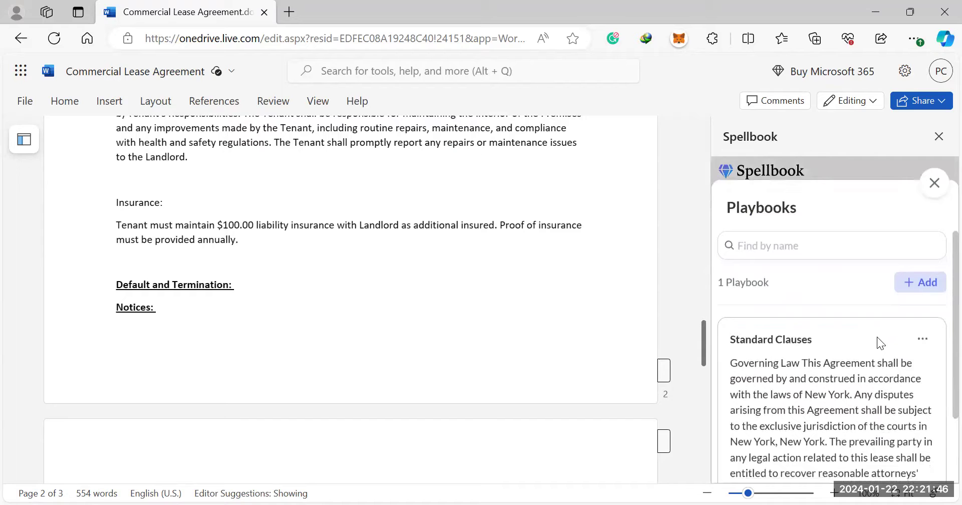
scroll(878, 369, down, 2)
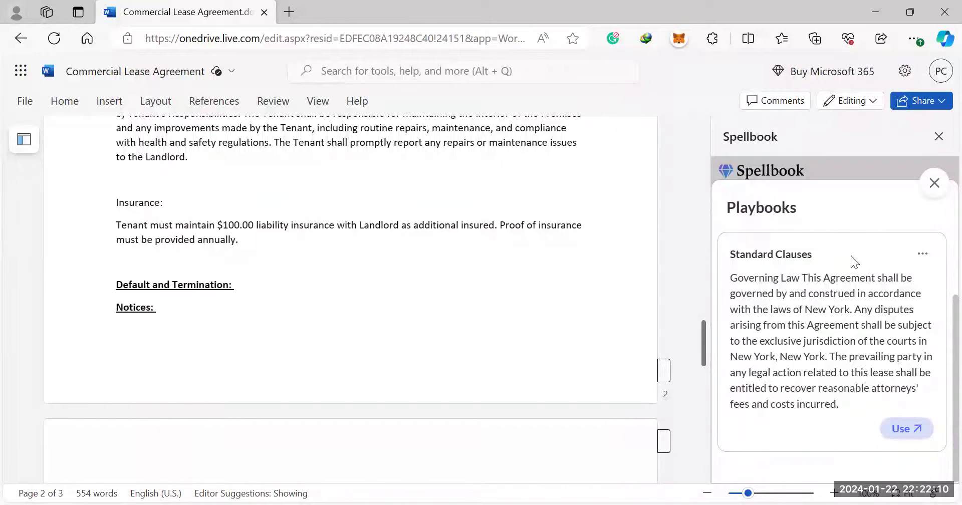
click(933, 183)
Reopen the Playbooks view and look over the Standard Clauses entry again.
click(851, 329)
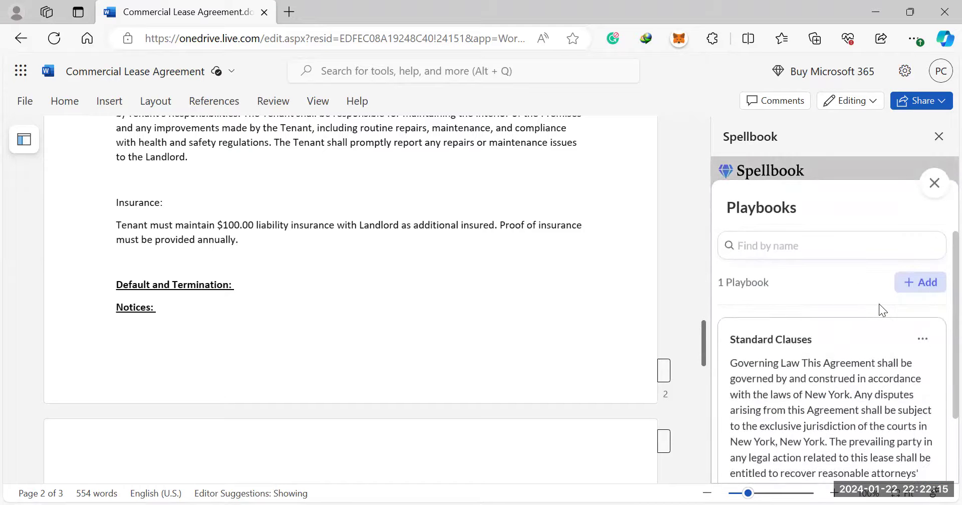
scroll(879, 304, down, 2)
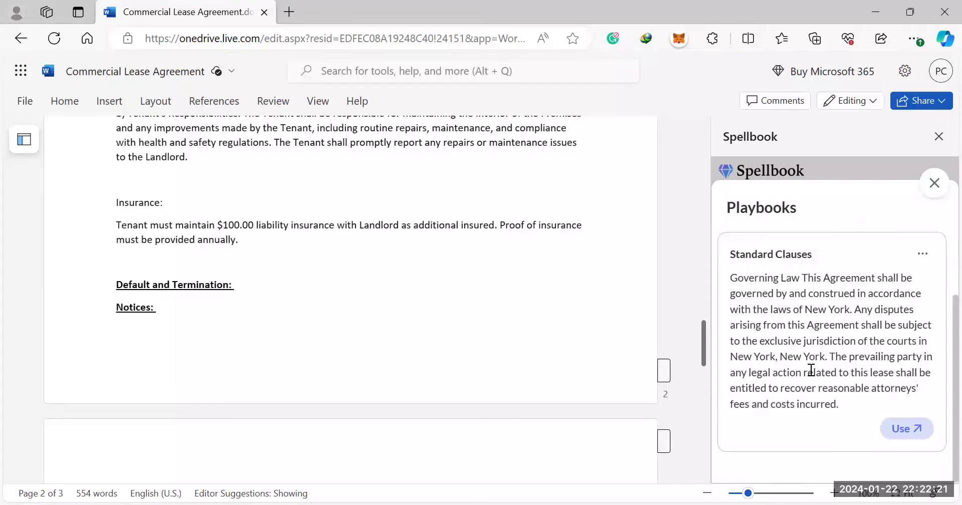
scroll(801, 310, up, 1)
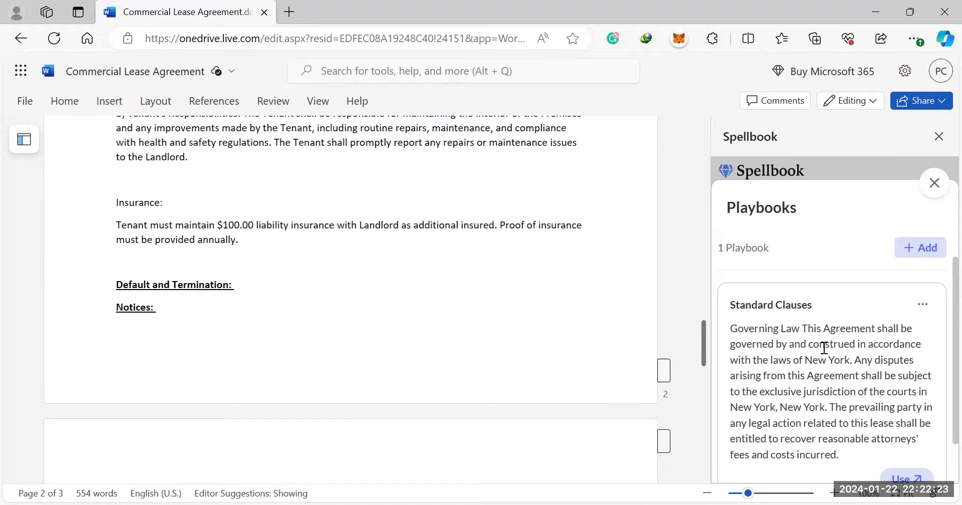
scroll(824, 347, up, 1)
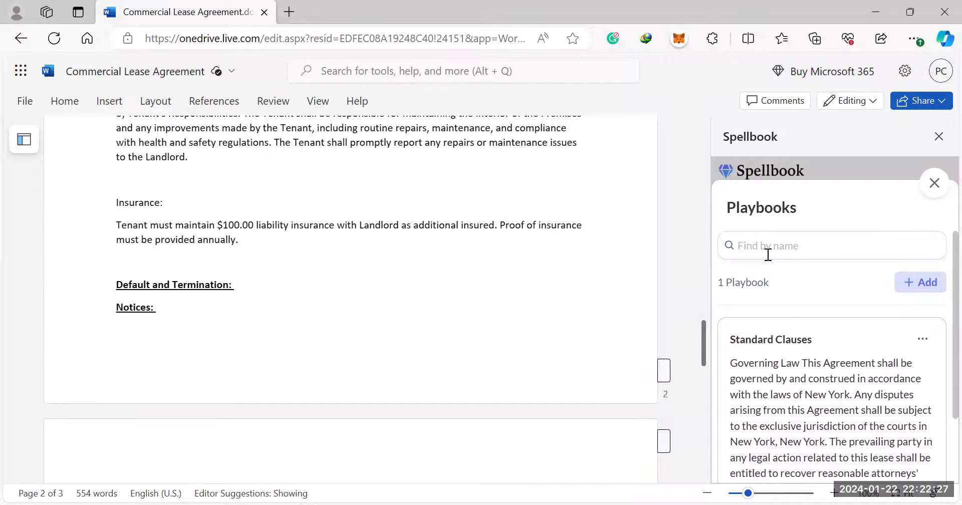
scroll(858, 416, down, 1)
scroll(886, 297, up, 1)
Close the Playbooks overlay and scroll to the experimental Custom review option.
click(933, 191)
scroll(842, 320, down, 1)
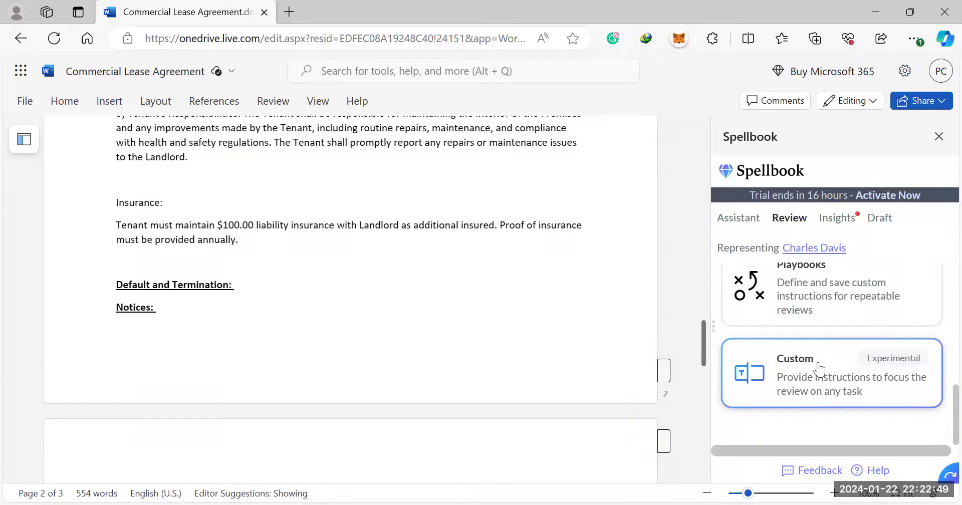
Open Spellbook's Insights and expand the 'Suggested Clause: Quiet Enjoyment' item.
click(835, 225)
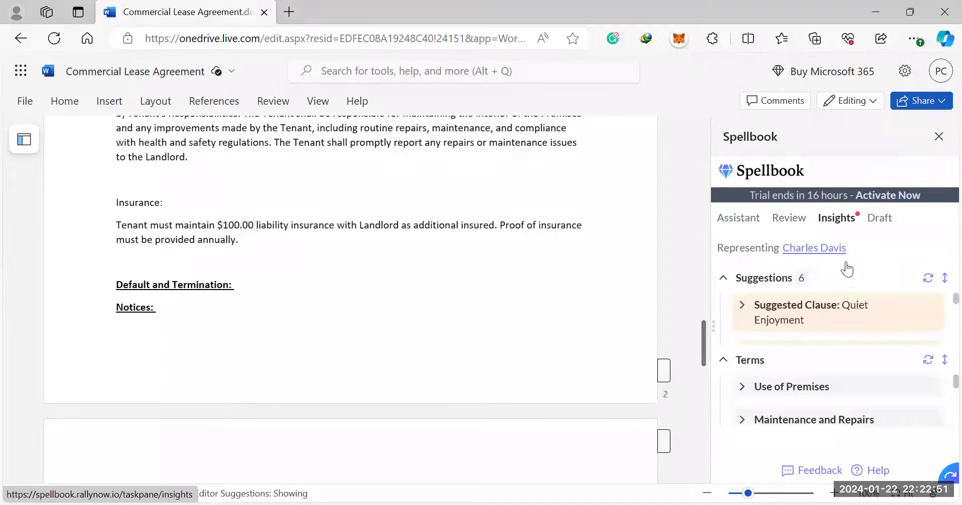
click(864, 320)
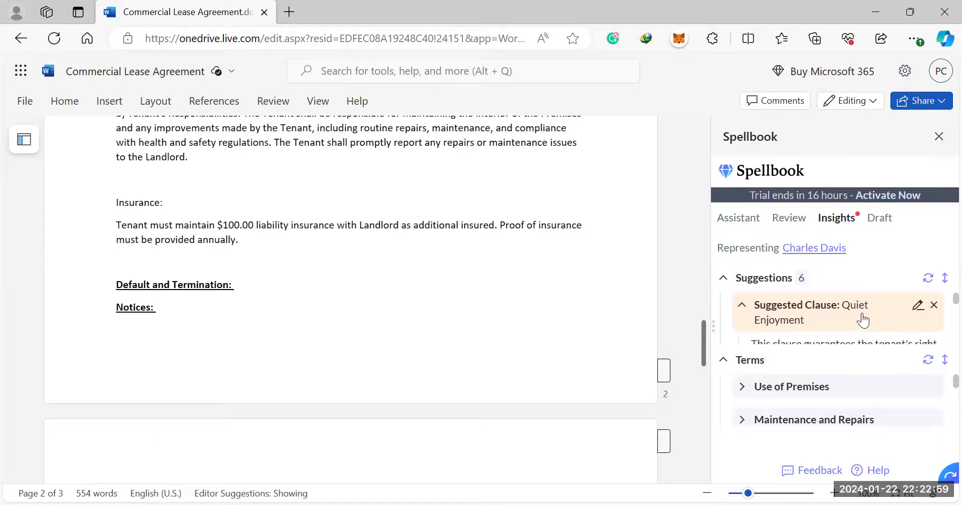
scroll(873, 323, down, 1)
scroll(853, 323, up, 1)
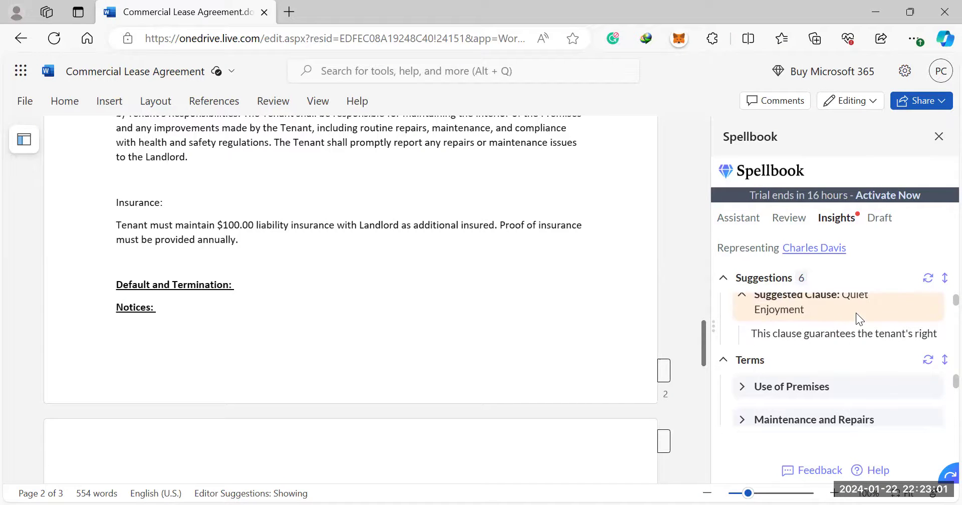
scroll(856, 316, up, 1)
scroll(857, 319, down, 3)
scroll(848, 321, up, 1)
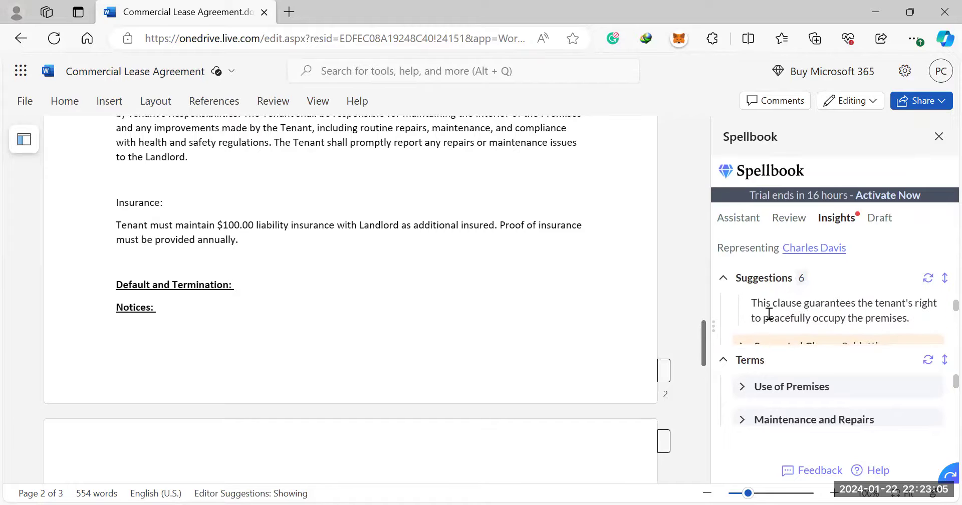
Read the Quiet Enjoyment suggestion and send it to drafting with its Draft icon.
drag(752, 303, 938, 328)
click(867, 315)
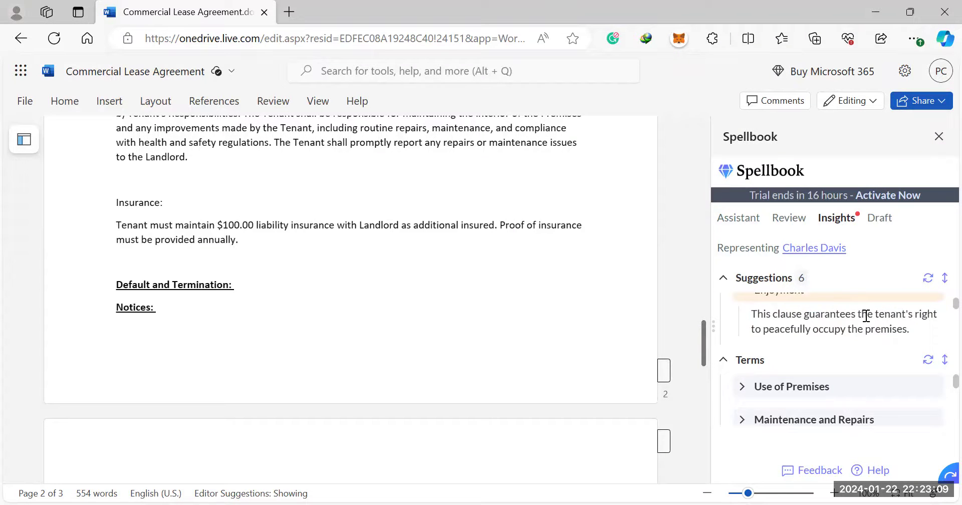
scroll(243, 329, down, 1)
scroll(243, 328, down, 5)
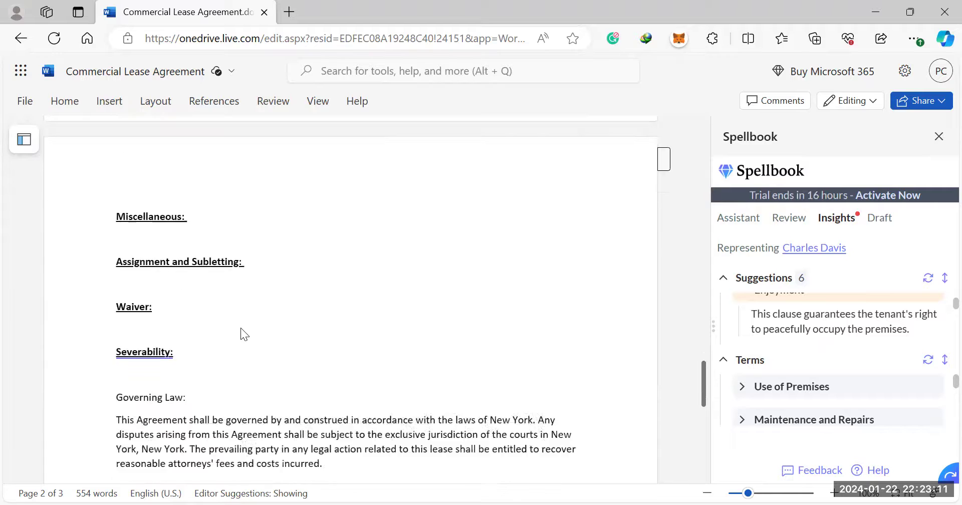
scroll(241, 320, up, 3)
scroll(882, 332, up, 1)
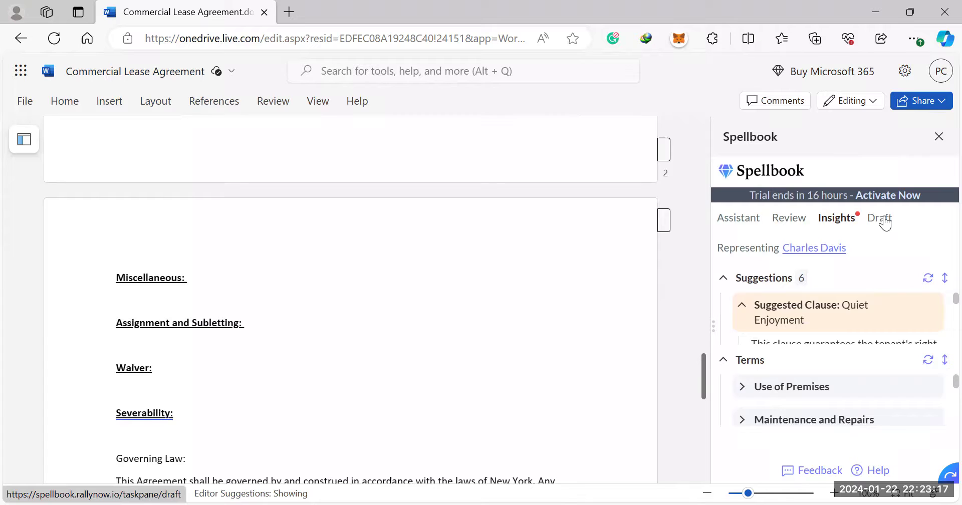
scroll(841, 324, down, 1)
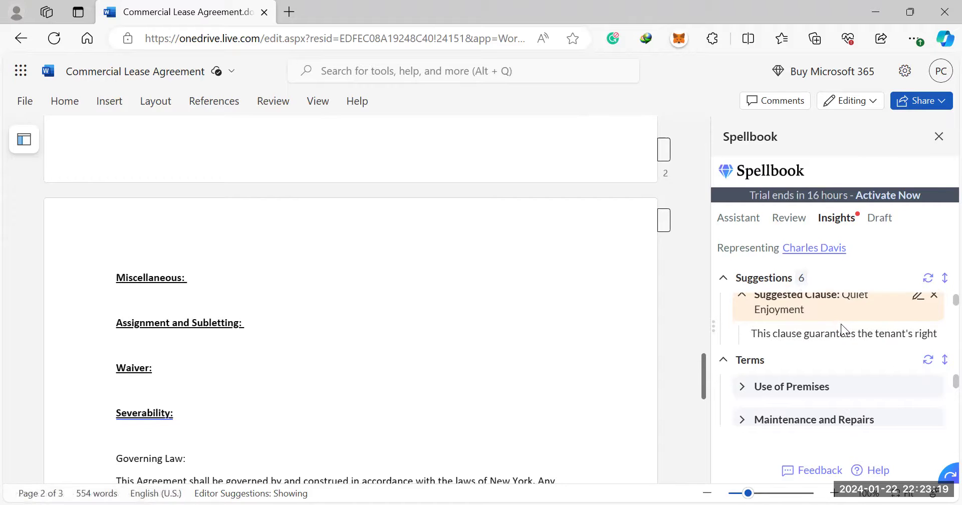
scroll(841, 324, up, 1)
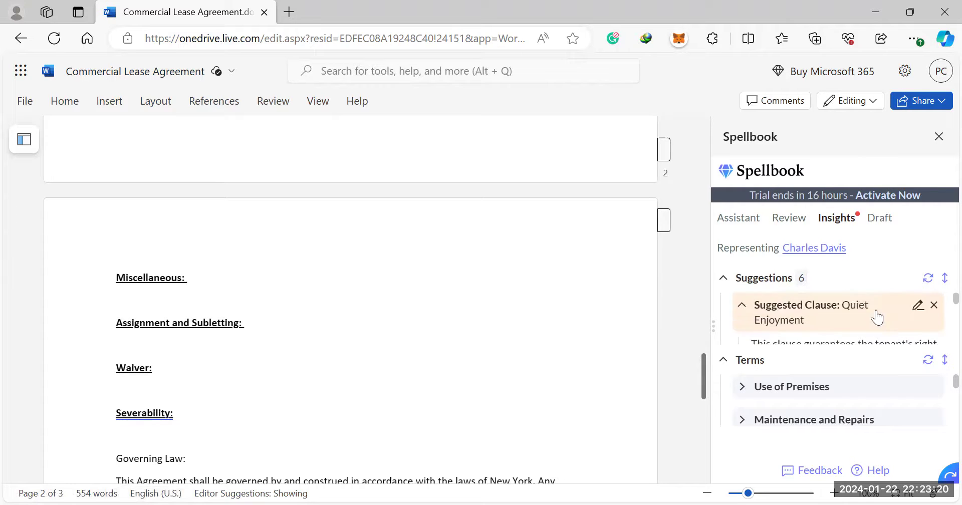
click(921, 306)
Expand the Security Deposit point and scroll through the listed lease terms.
scroll(870, 325, down, 2)
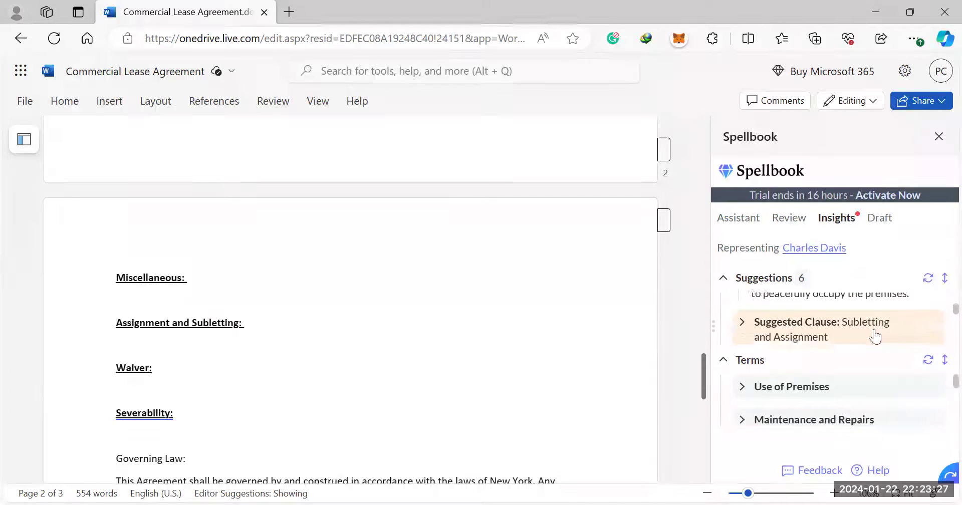
scroll(873, 329, down, 1)
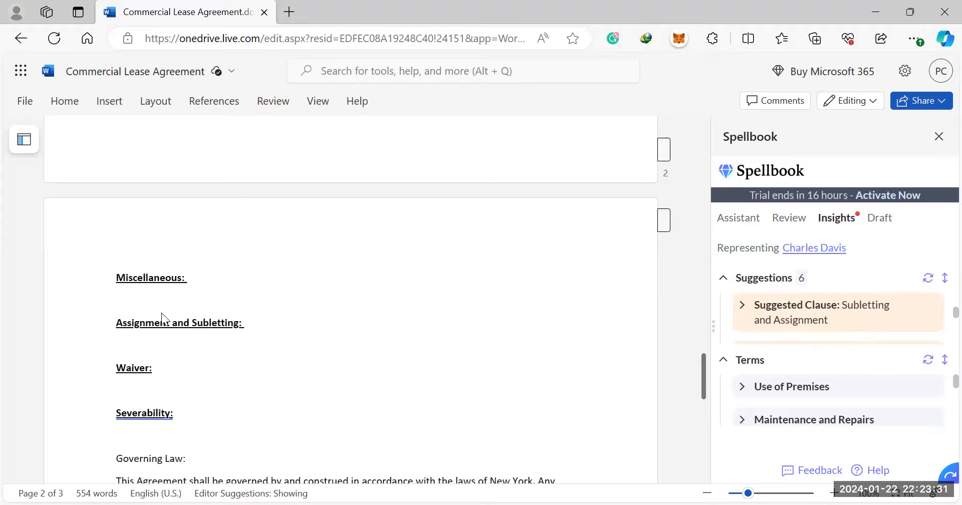
scroll(804, 319, down, 2)
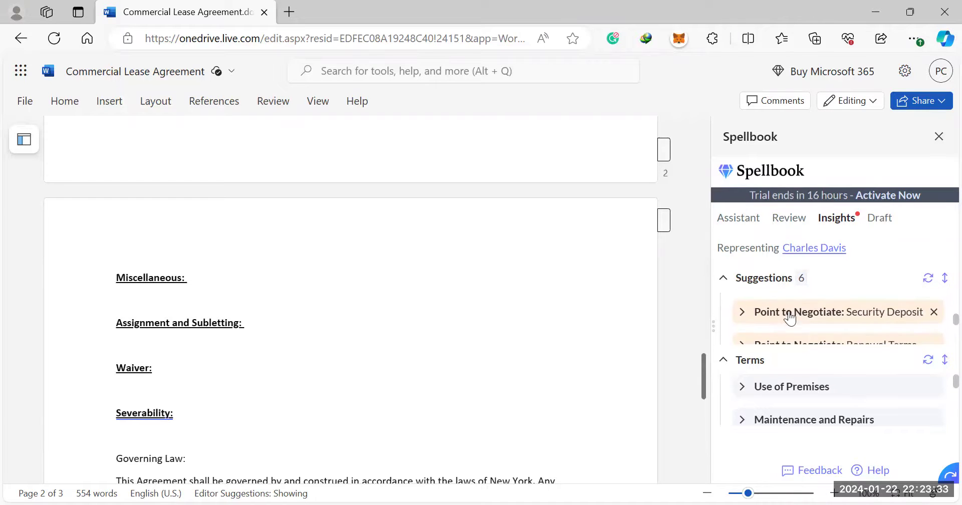
click(837, 319)
scroll(835, 316, down, 3)
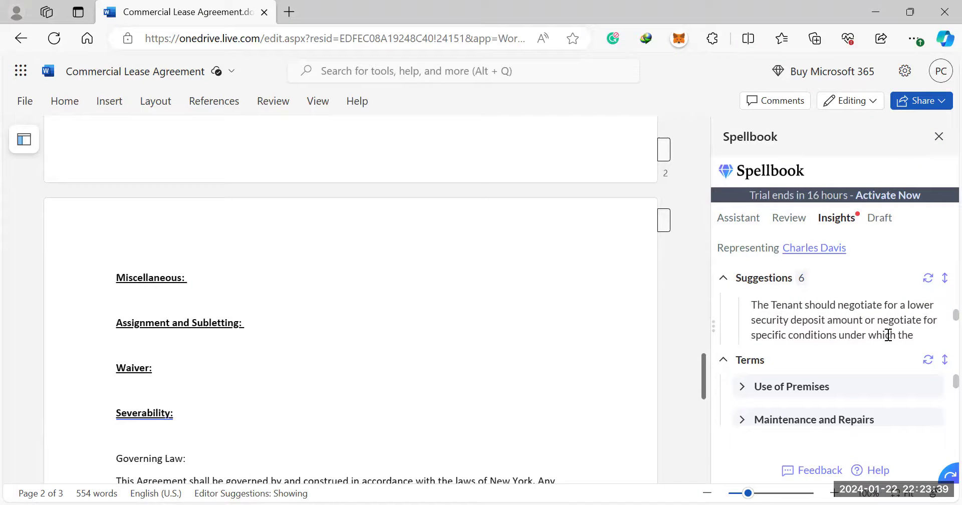
scroll(897, 328, down, 1)
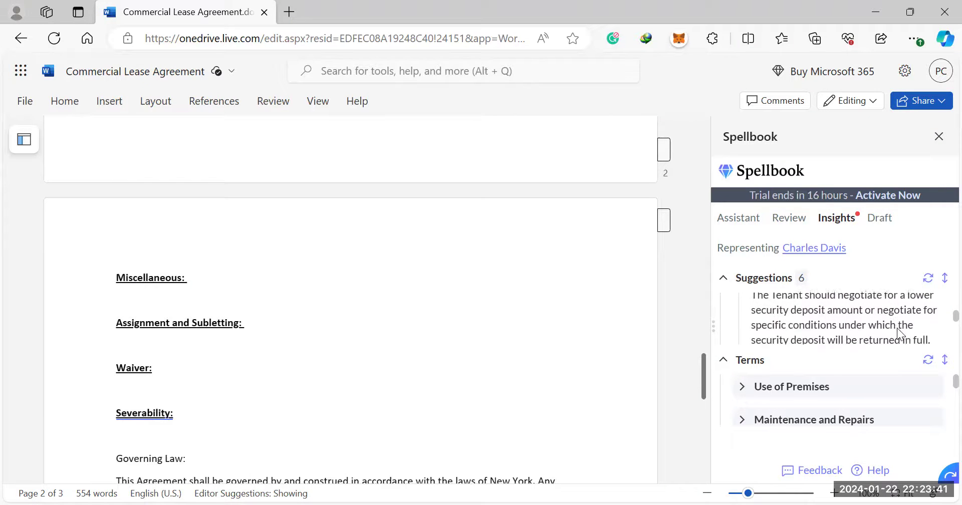
scroll(897, 327, down, 5)
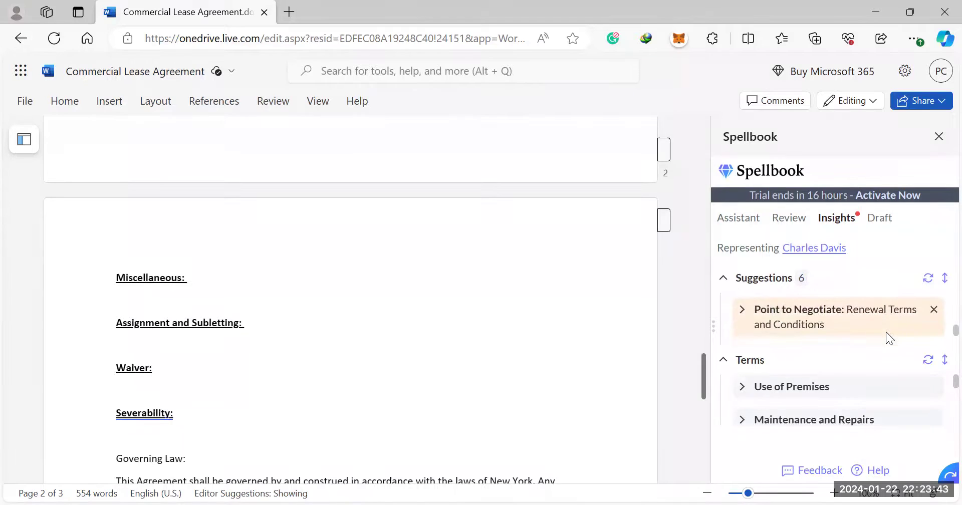
scroll(886, 332, down, 1)
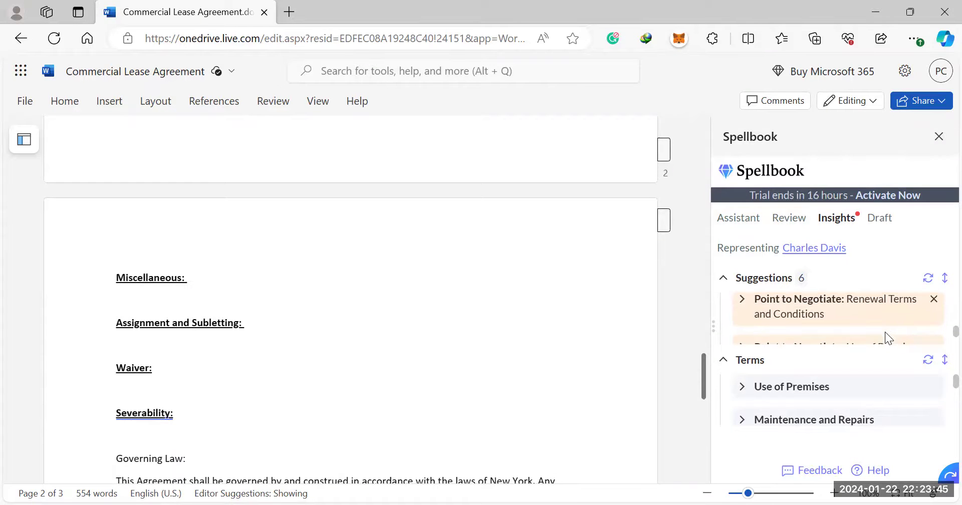
scroll(885, 332, down, 3)
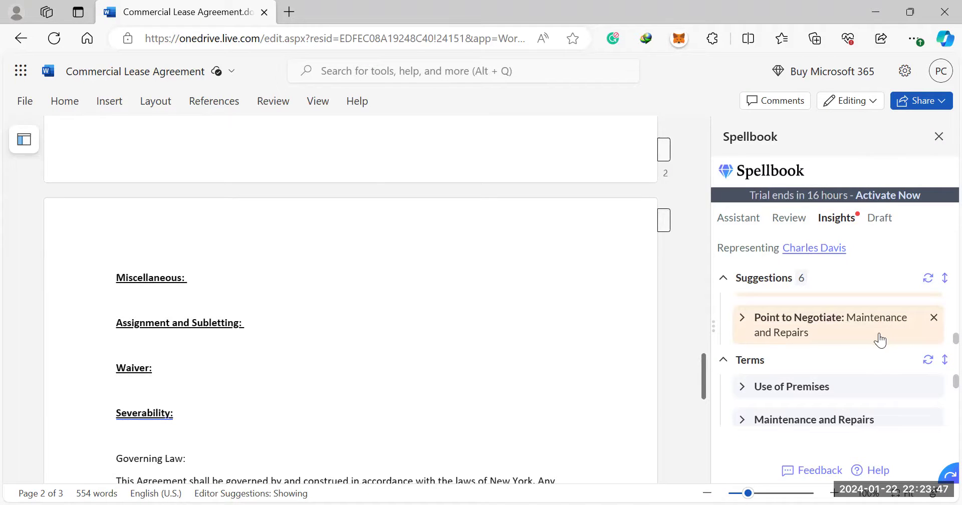
scroll(845, 396, down, 3)
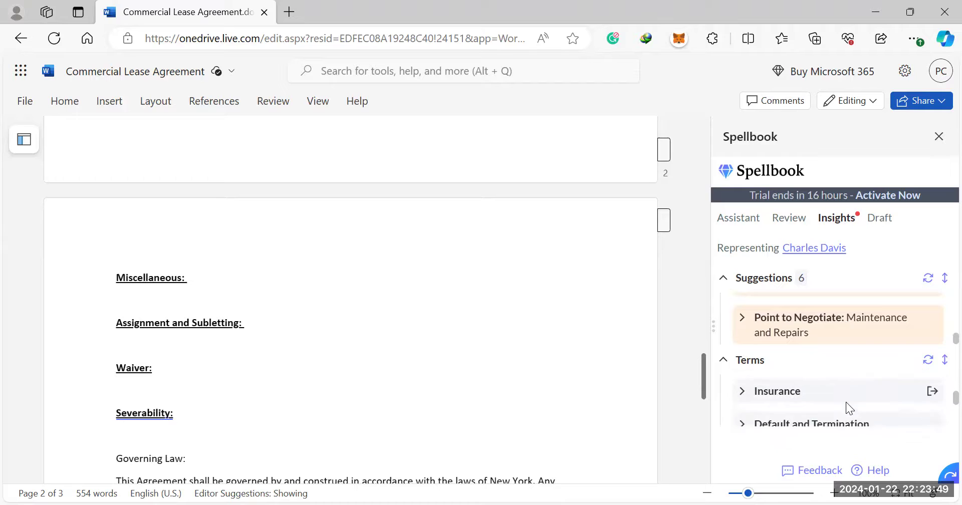
scroll(847, 410, down, 1)
scroll(847, 410, up, 3)
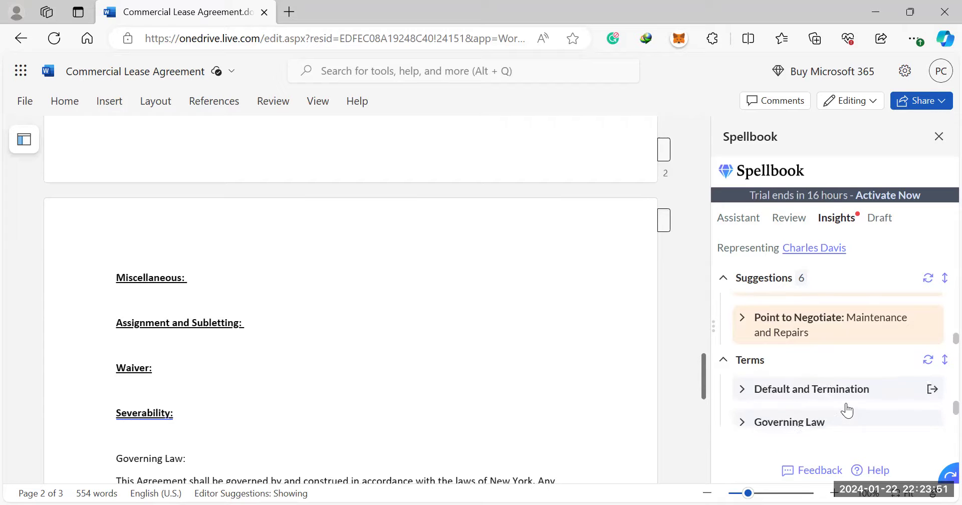
scroll(847, 410, up, 2)
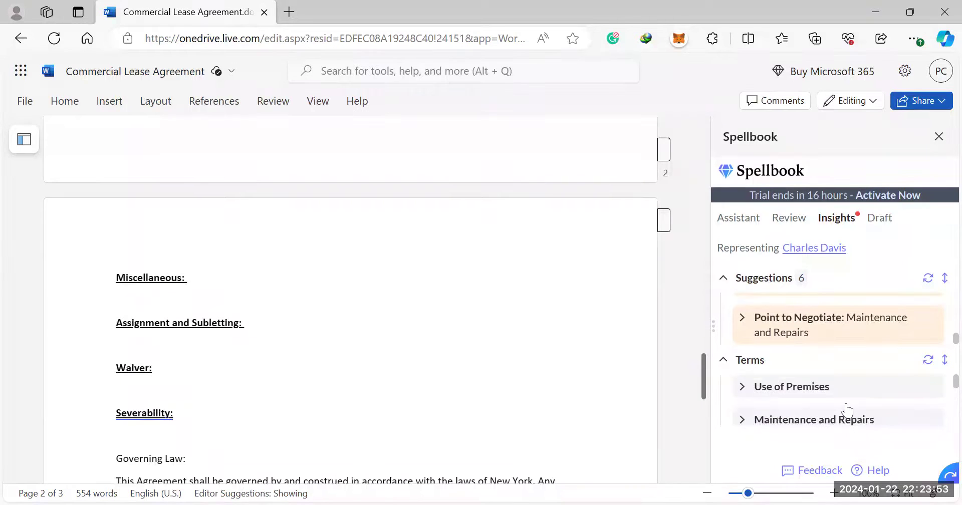
Expand the Use of Premises term and scroll through its description.
click(802, 395)
scroll(844, 404, down, 1)
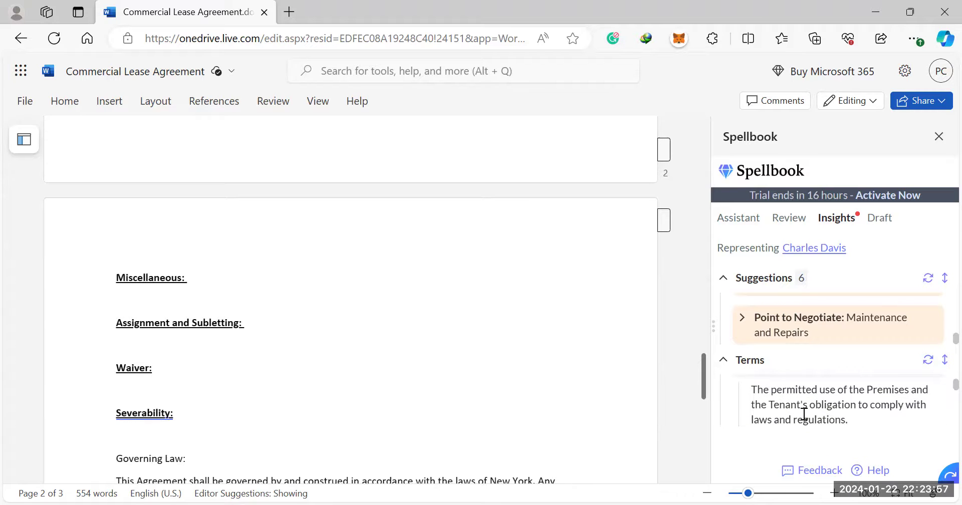
scroll(850, 408, down, 2)
scroll(852, 410, up, 1)
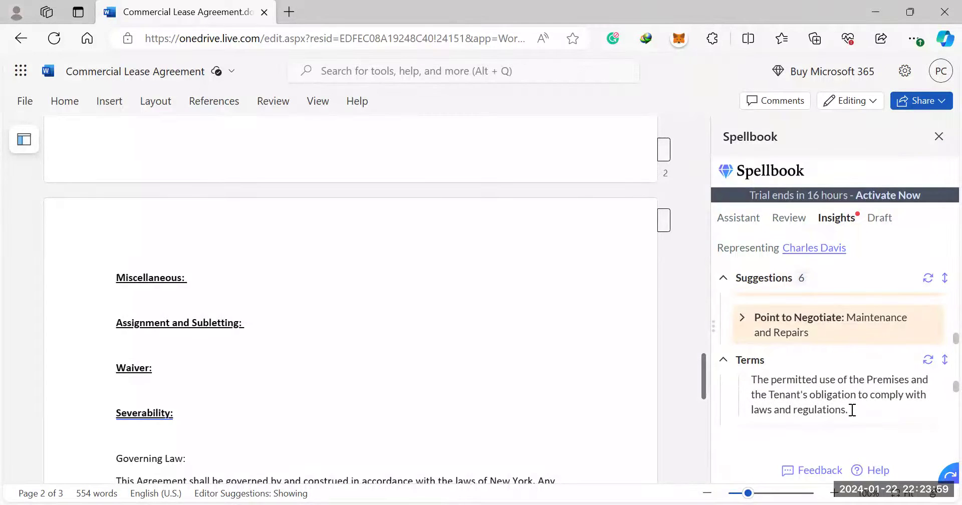
scroll(852, 410, down, 3)
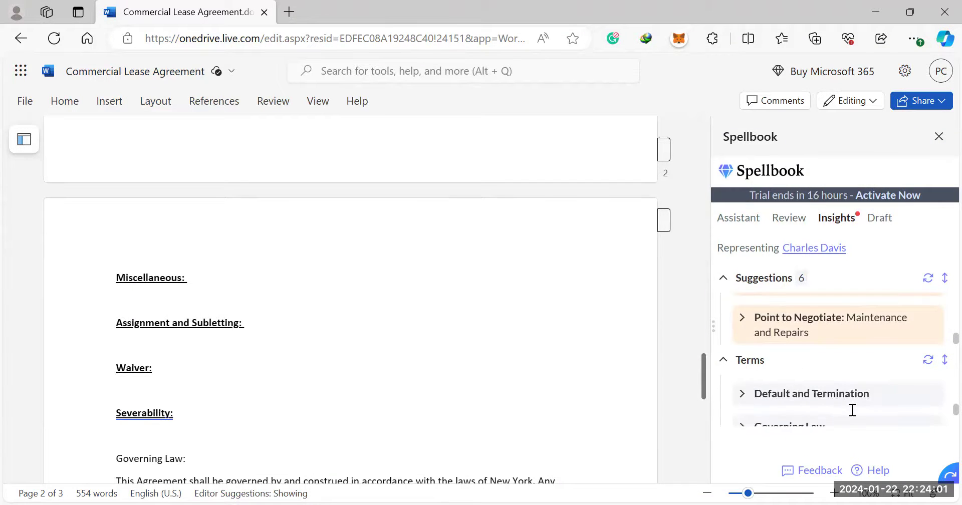
scroll(852, 410, down, 1)
Draft the request 'A Quiet Enjoyment clause' in Spellbook's Draft tab and review the output.
click(882, 221)
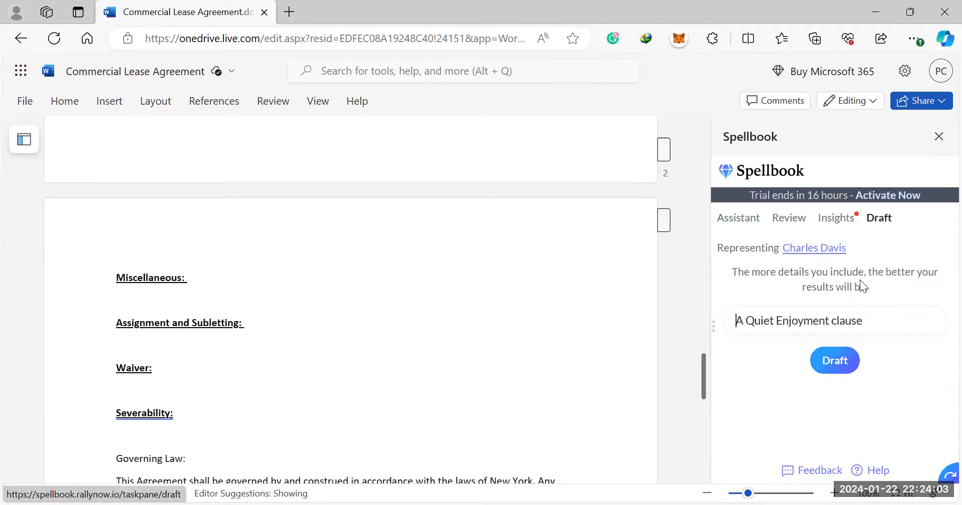
click(898, 327)
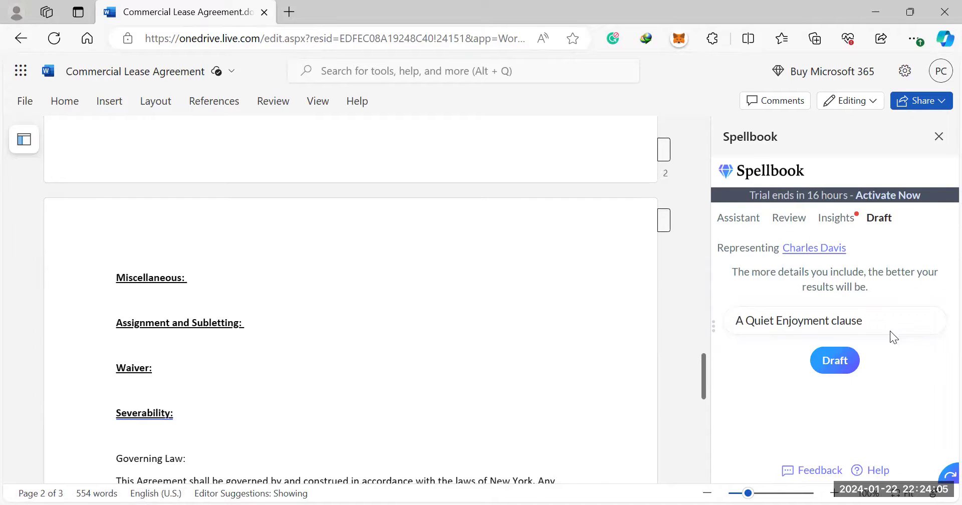
click(847, 371)
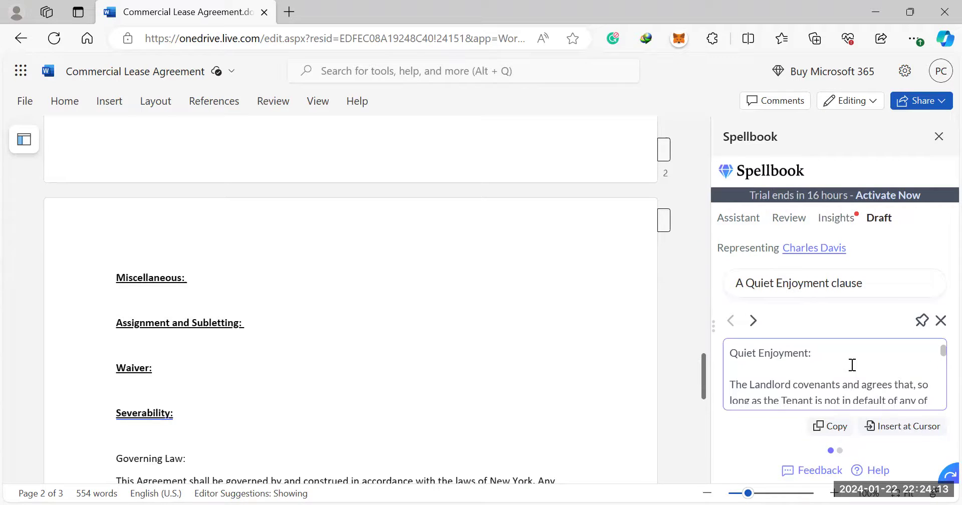
scroll(852, 369, down, 1)
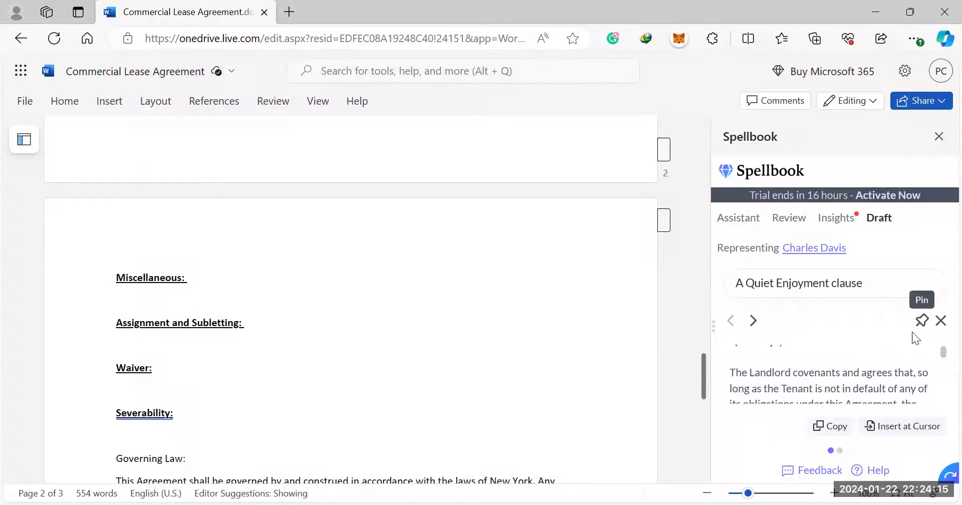
scroll(870, 376, up, 1)
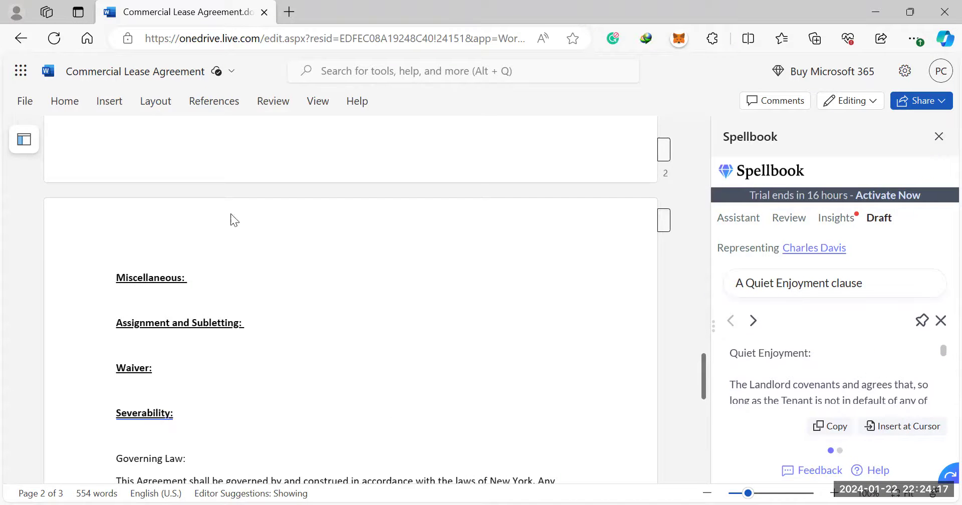
Add a 'Quiet Enjoyment:' line below Severability and insert the drafted clause there.
scroll(208, 371, down, 2)
click(211, 366)
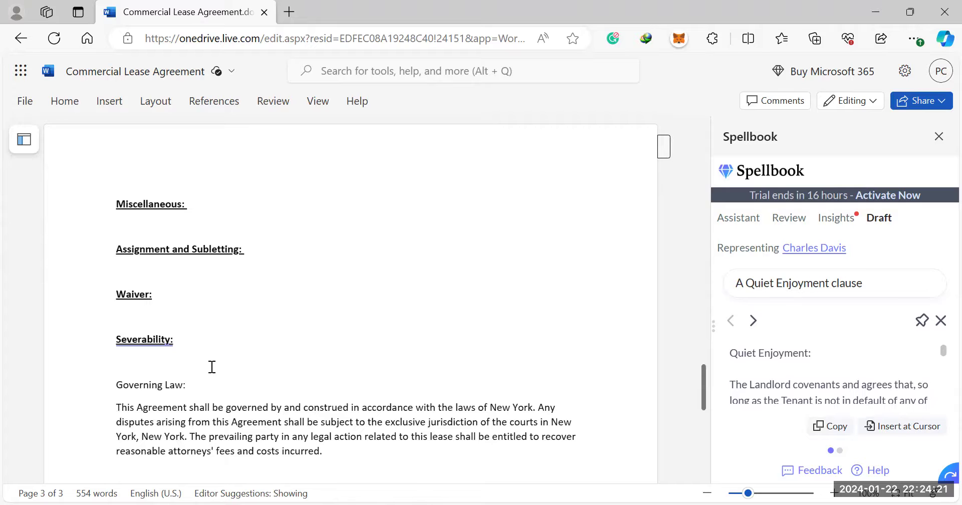
key(Return)
text(Qu)
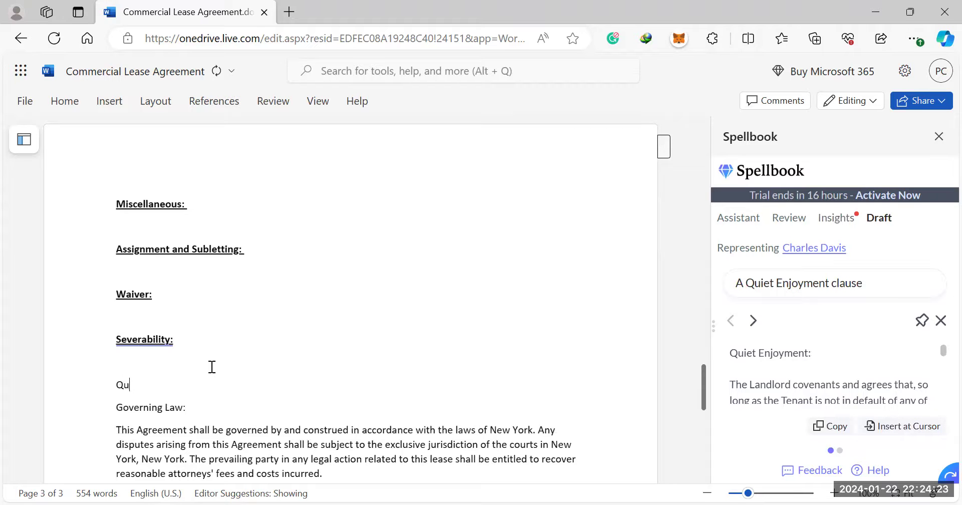
text(iet Enjoyment:)
click(902, 426)
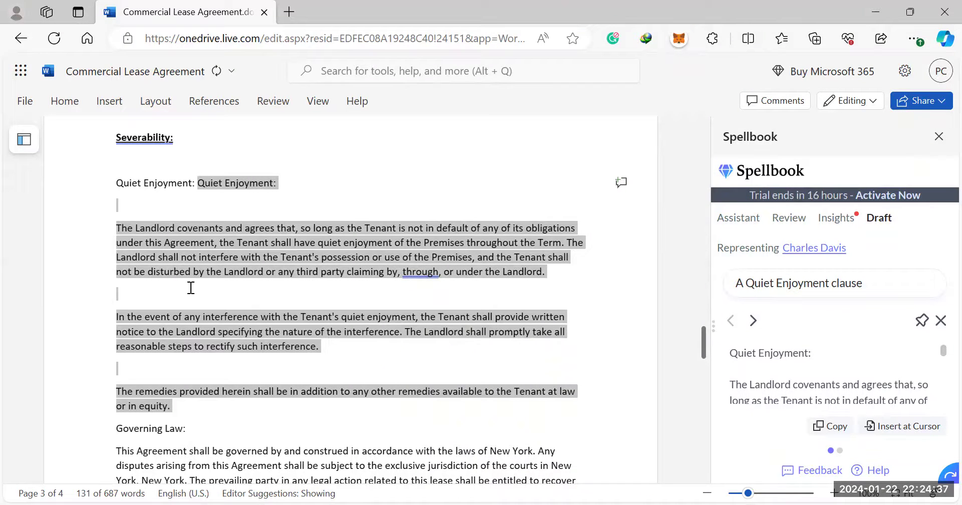
Remove the duplicated heading and add a blank line above Quiet Enjoyment.
click(194, 188)
key(BackSpace)
key(BackSpace)
key(BackSpace)
key(BackSpace)
key(BackSpace)
key(BackSpace)
key(BackSpace)
key(BackSpace)
key(BackSpace)
key(BackSpace)
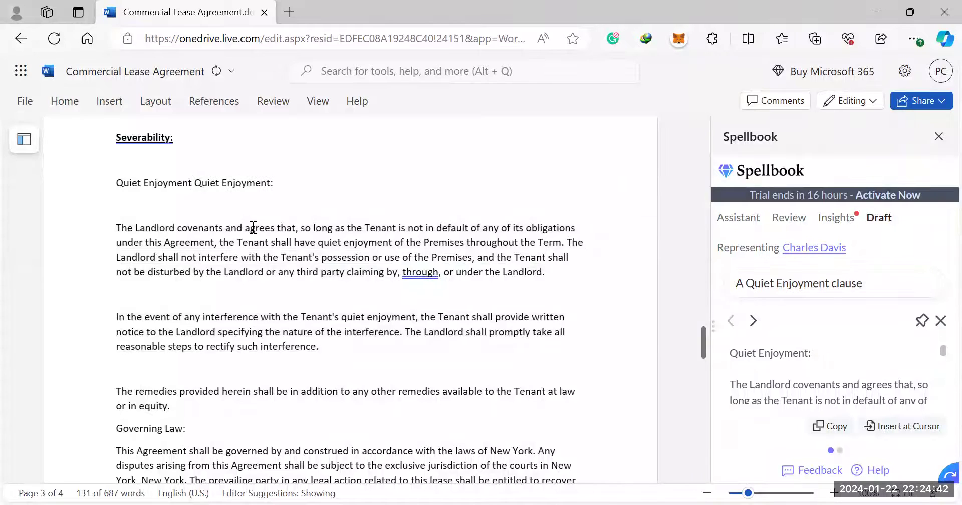
key(BackSpace)
key(BackSpace)
key(BackSpace)
key(BackSpace)
key(BackSpace)
key(BackSpace)
key(BackSpace)
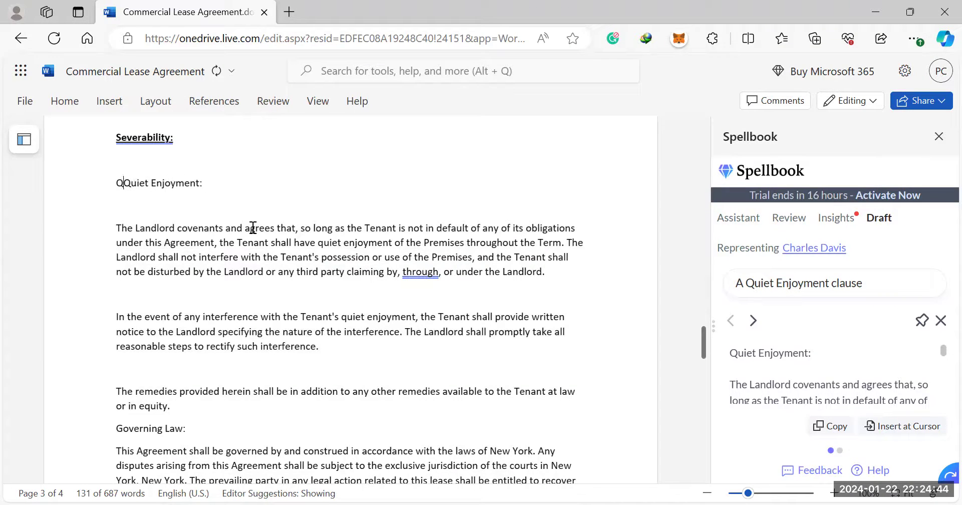
key(Return)
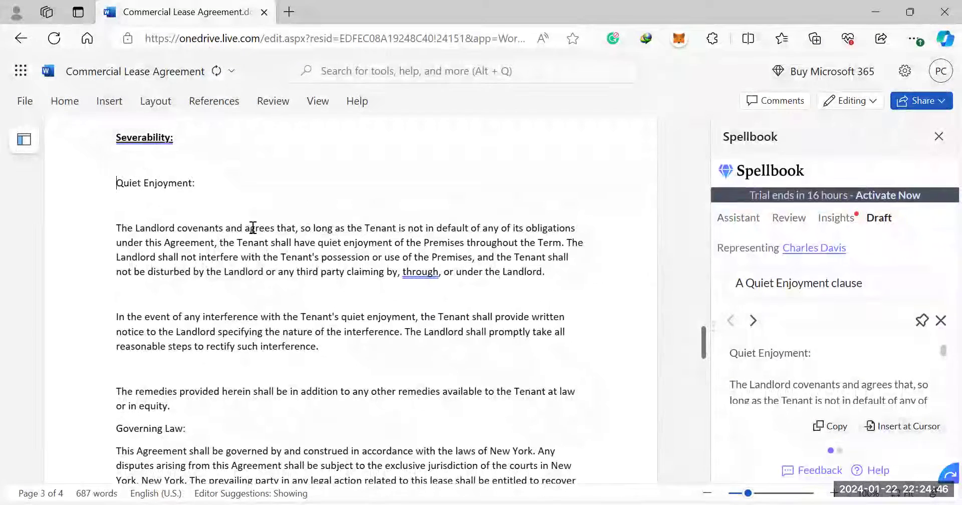
scroll(253, 228, up, 1)
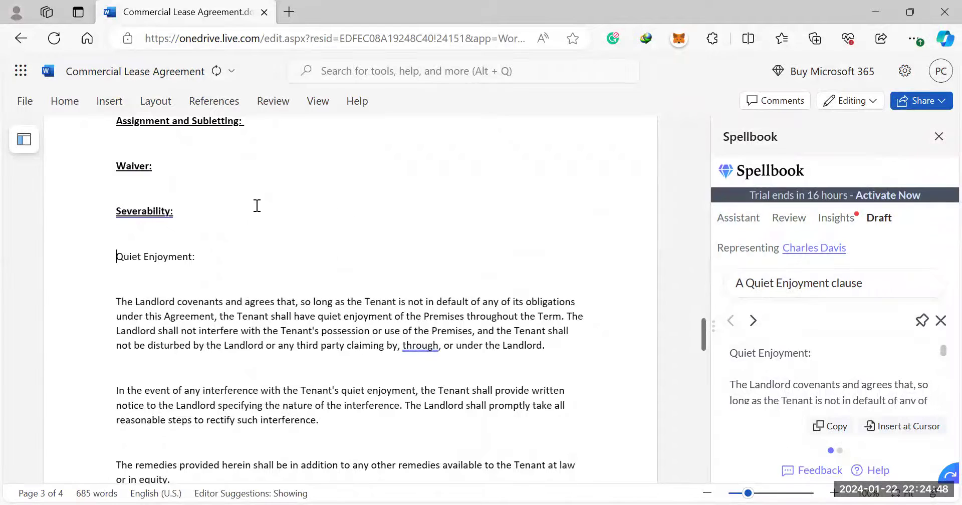
scroll(264, 205, up, 10)
scroll(265, 207, up, 6)
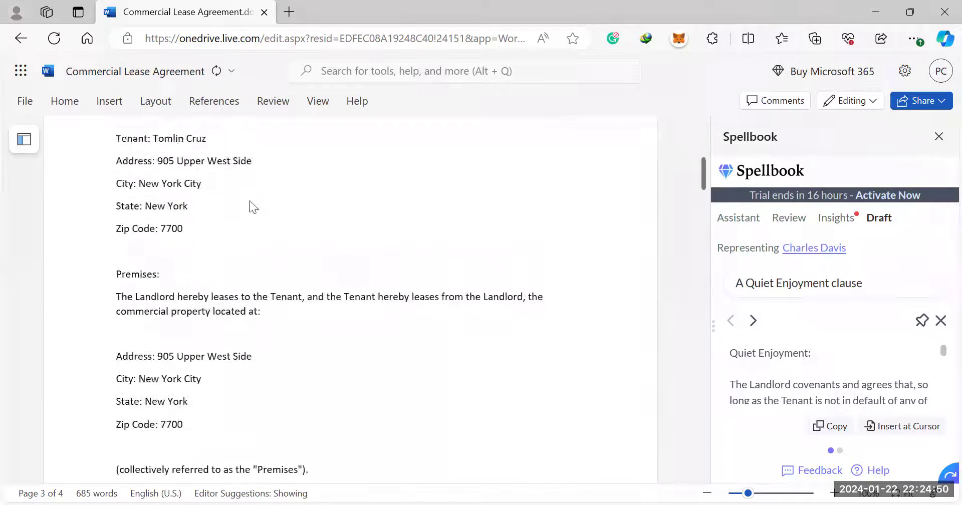
scroll(166, 325, down, 2)
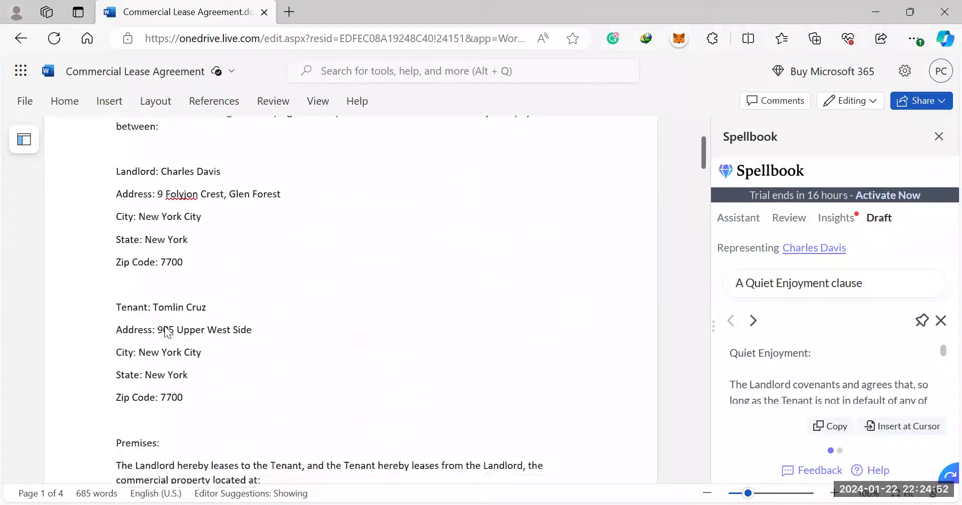
scroll(212, 348, down, 5)
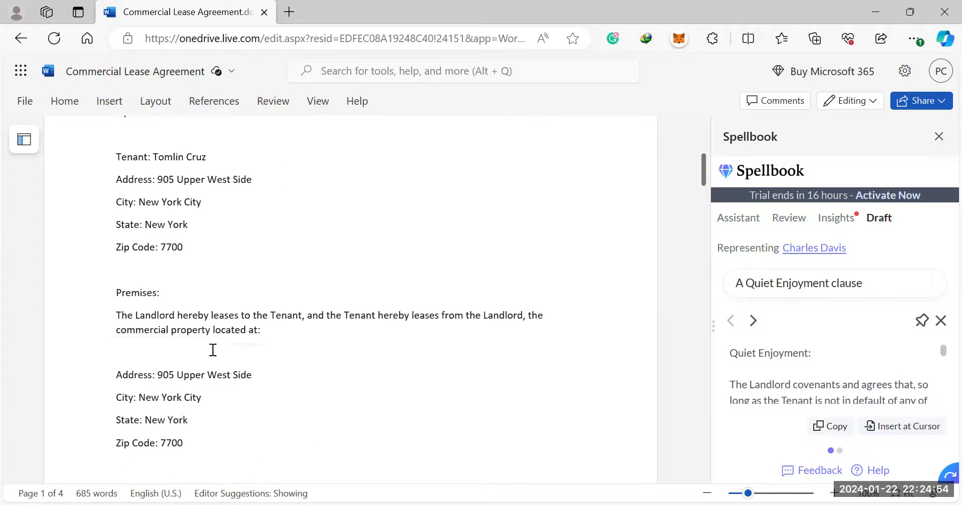
scroll(212, 348, down, 2)
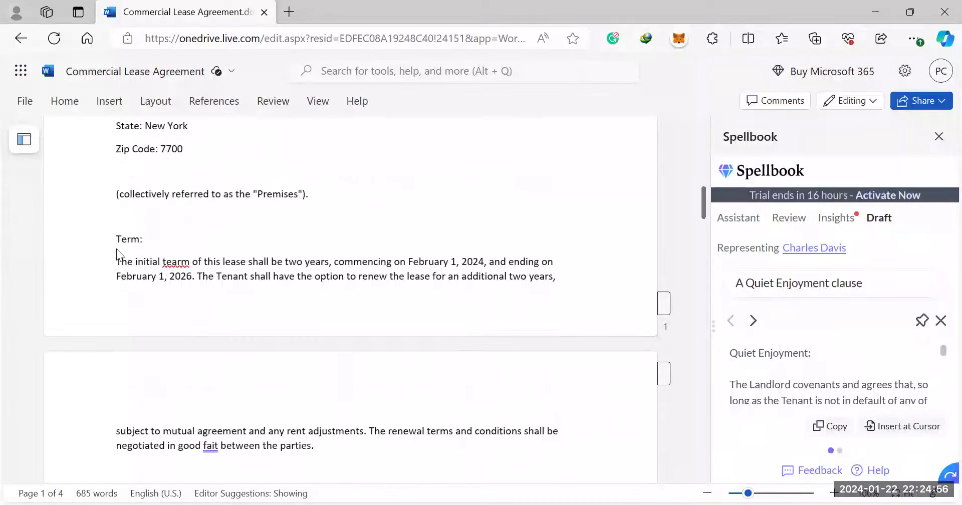
scroll(122, 247, down, 1)
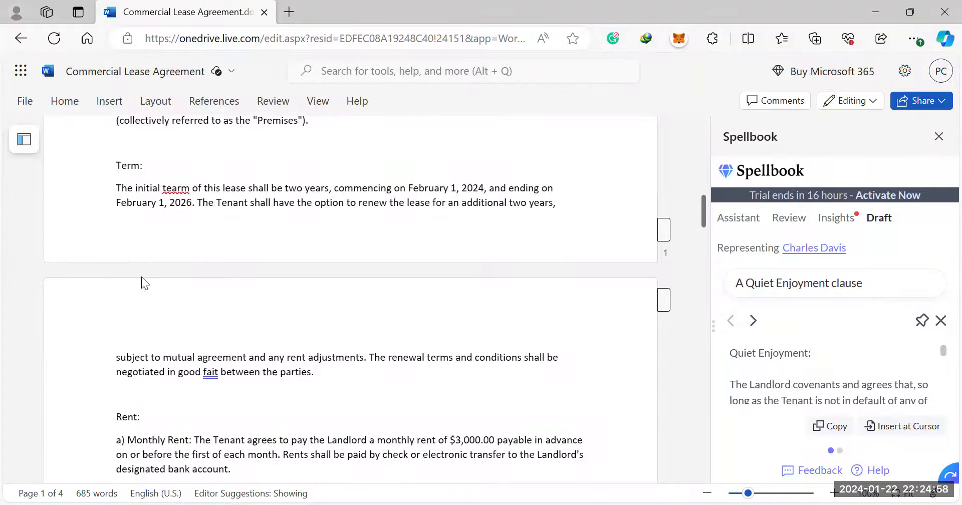
scroll(142, 279, down, 3)
scroll(154, 302, down, 4)
scroll(155, 302, up, 3)
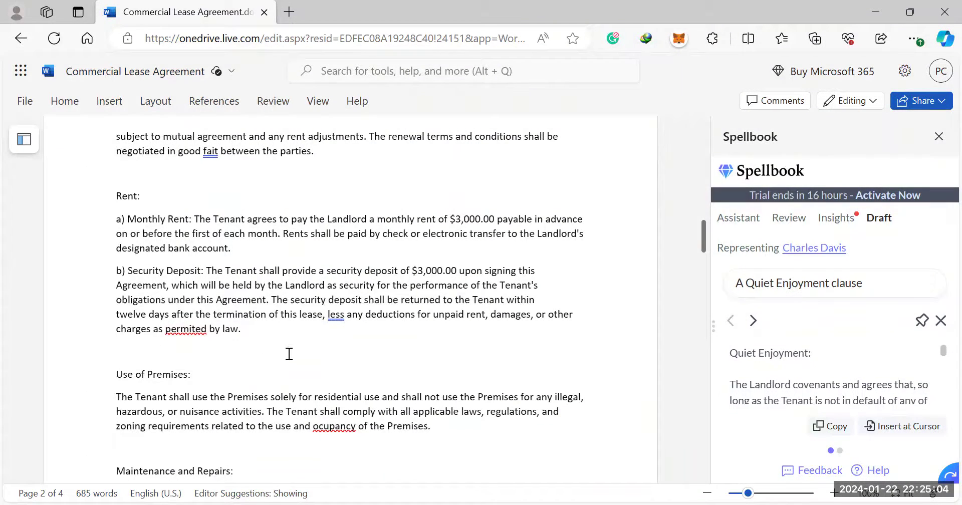
scroll(289, 354, down, 7)
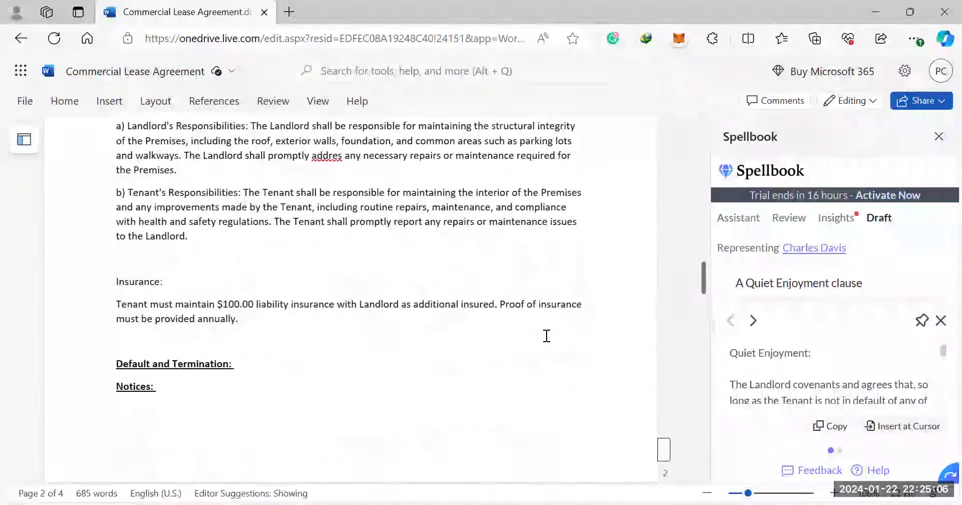
scroll(308, 345, down, 6)
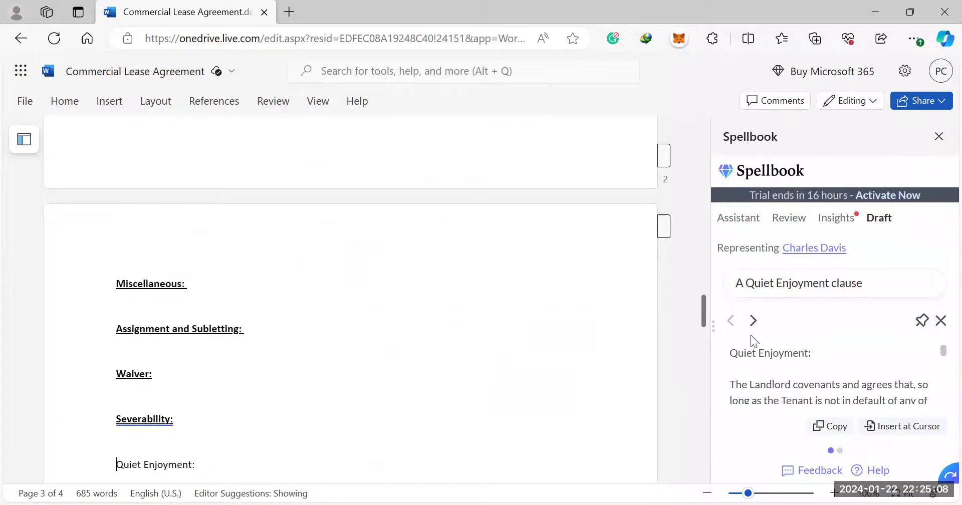
scroll(243, 363, down, 3)
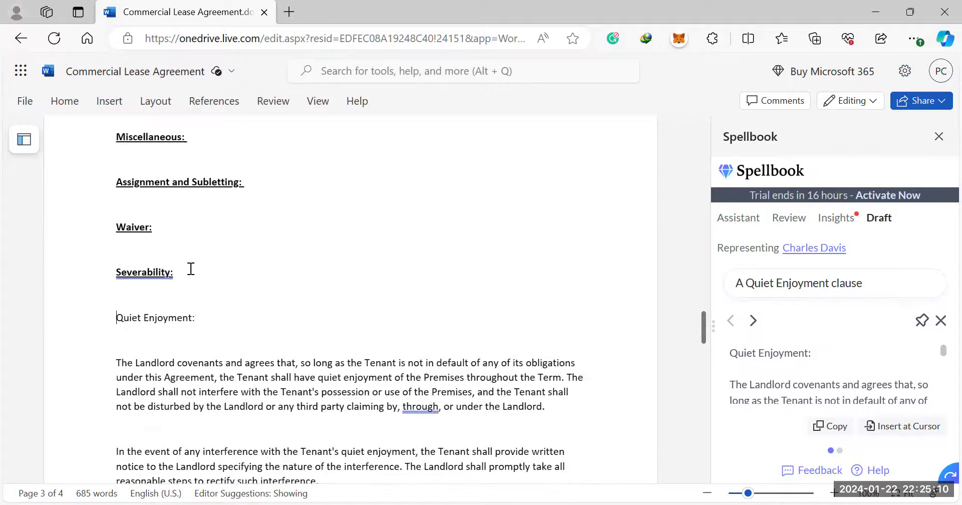
click(181, 273)
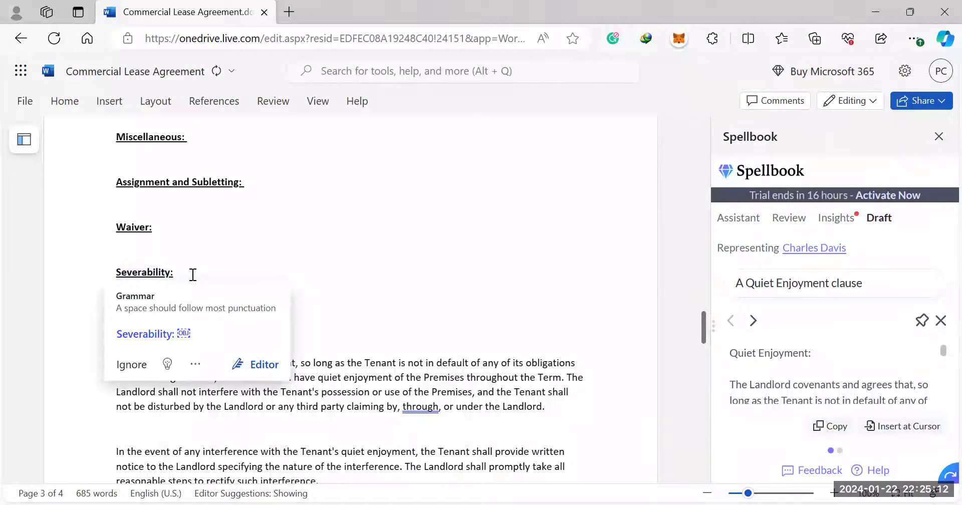
drag(191, 275, 115, 200)
scroll(461, 321, up, 7)
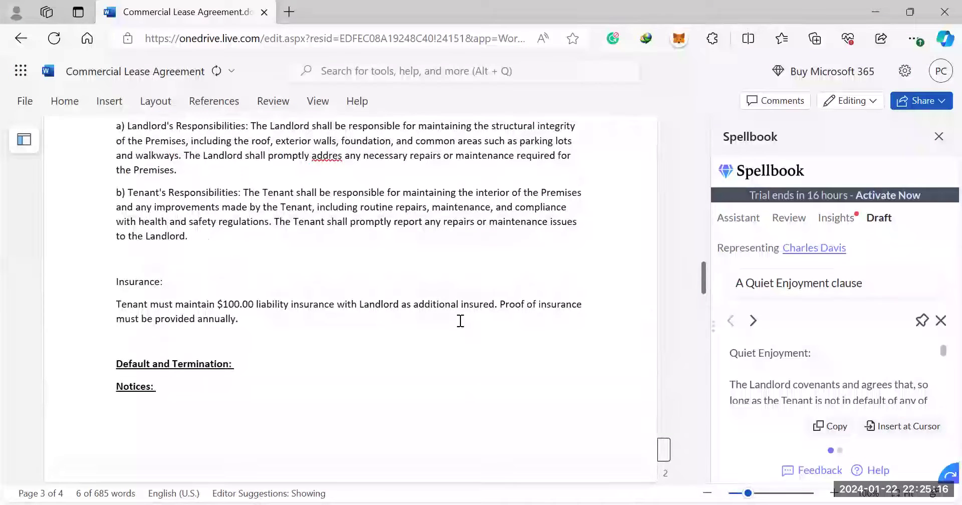